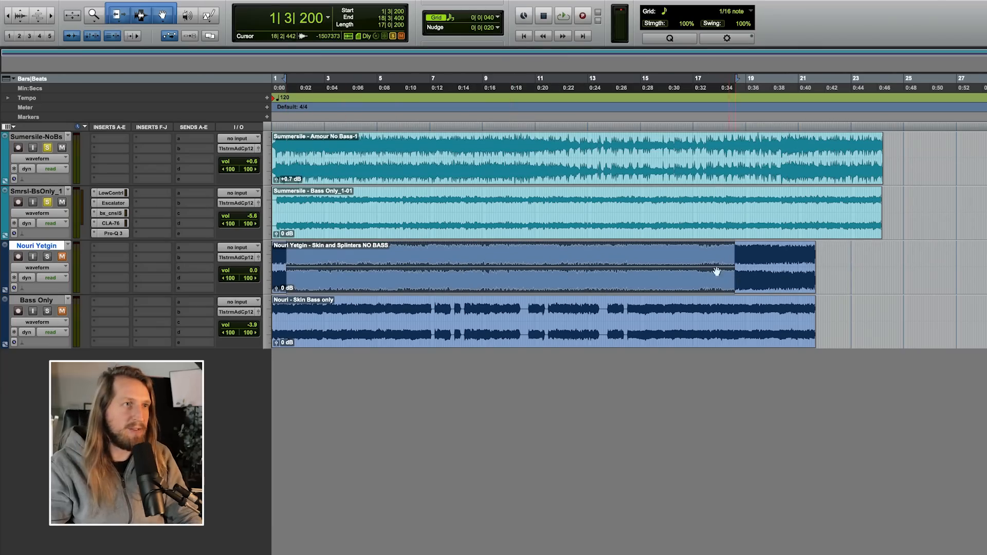
drag(305, 156, 357, 159)
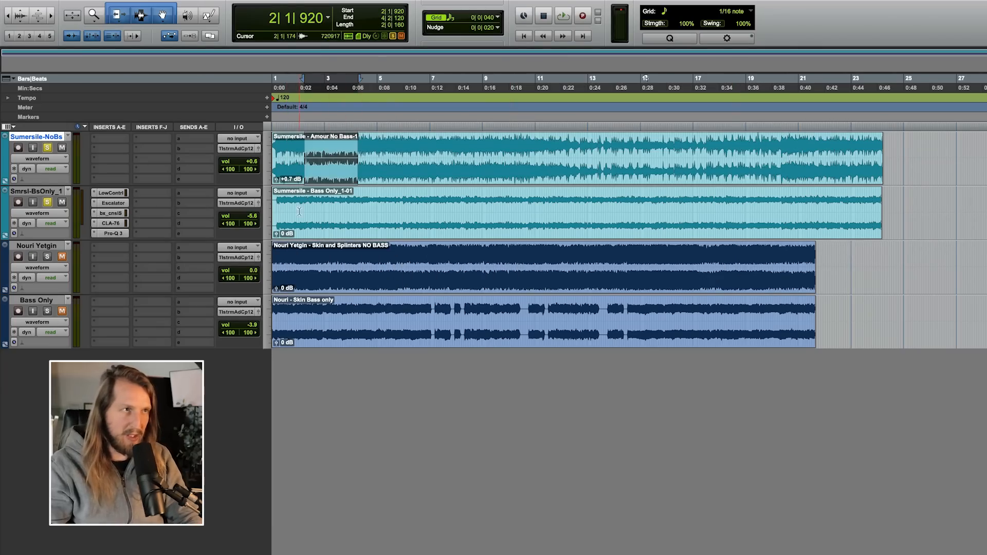
drag(299, 212, 499, 234)
drag(314, 314, 501, 317)
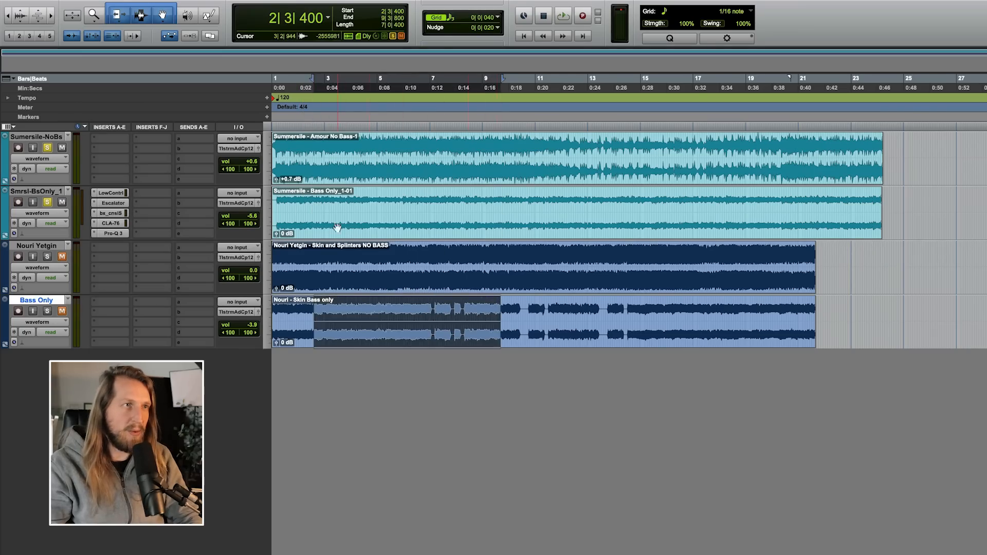
Step: Play the Summersile no-bass and bass-only tracks from bar 1 with the existing bass plug-ins active
double_click(338, 224)
key(t)
key(t)
click(348, 209)
key(t)
key(Return)
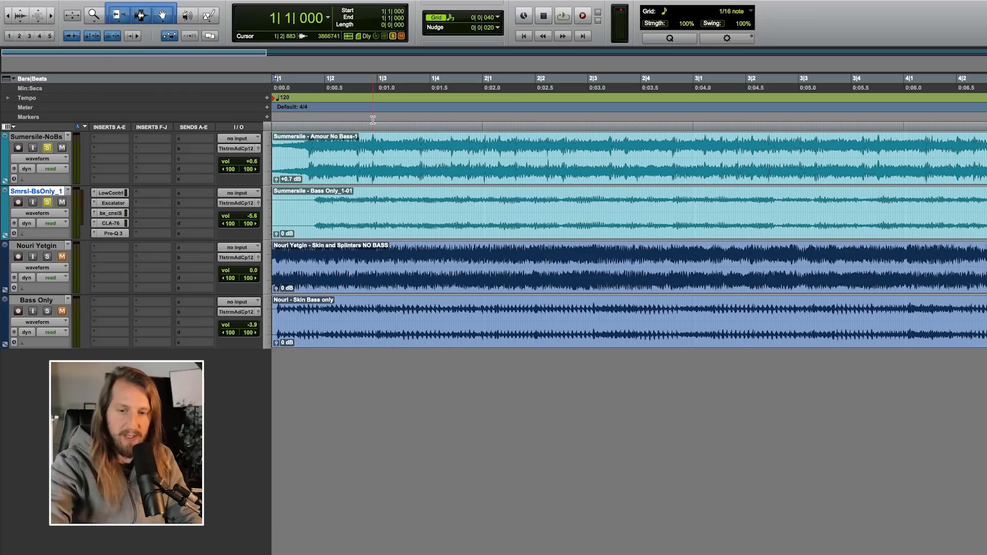
key(space)
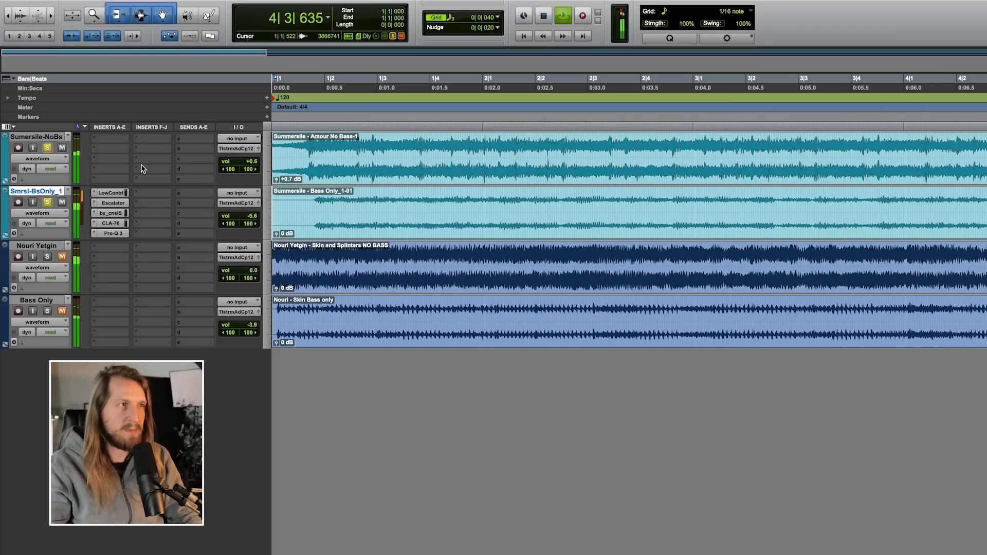
key(r)
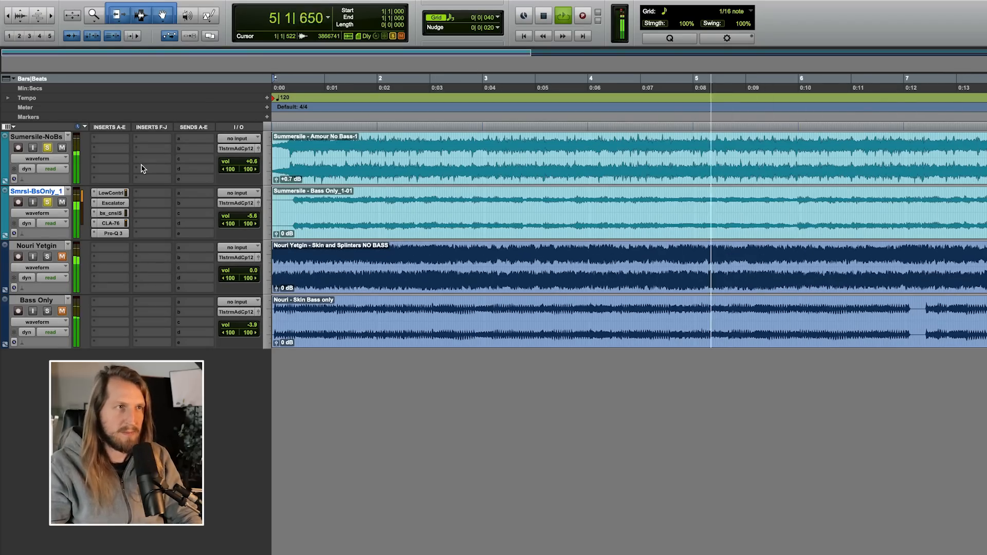
key(space)
Step: Clear the track solos and remove all plug-ins from the Summersile bass-only track
alt+click(47, 202)
click(96, 196)
click(116, 170)
click(117, 174)
click(117, 166)
key(ctrl+bracketright)
key(ctrl+bracketright)
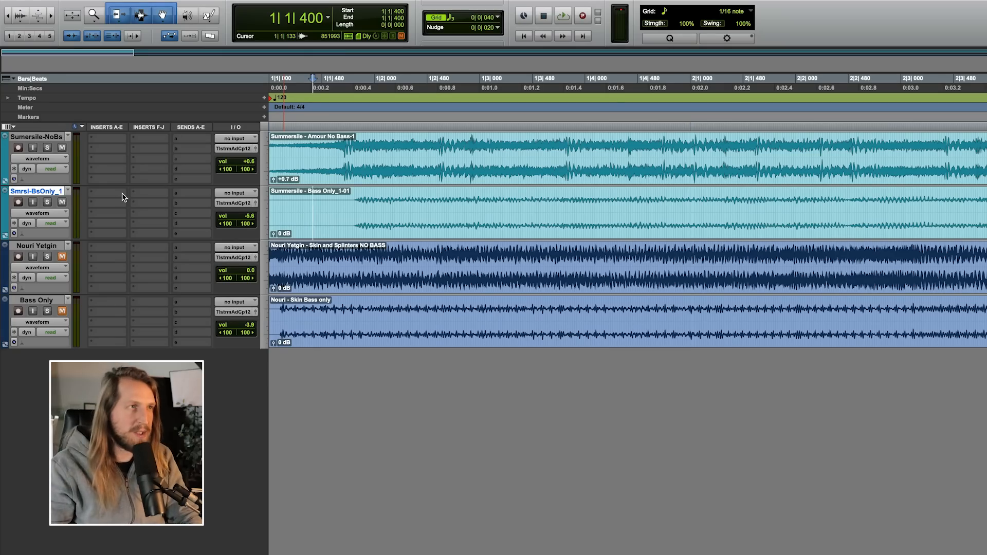
Step: Insert the Low Control plug-in in the first insert slot of the Summersile bass-only track
click(123, 197)
mouse_move(129, 194)
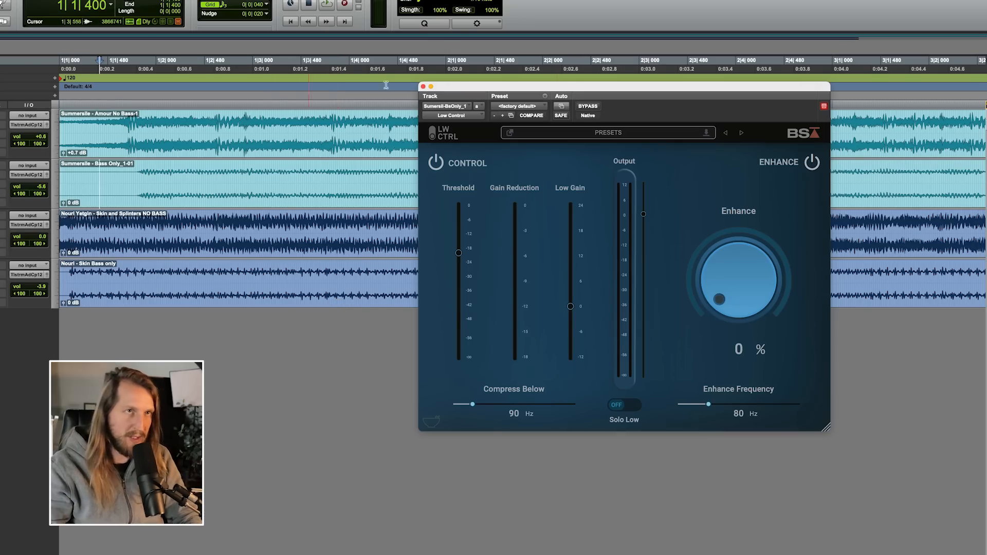
drag(640, 90, 591, 86)
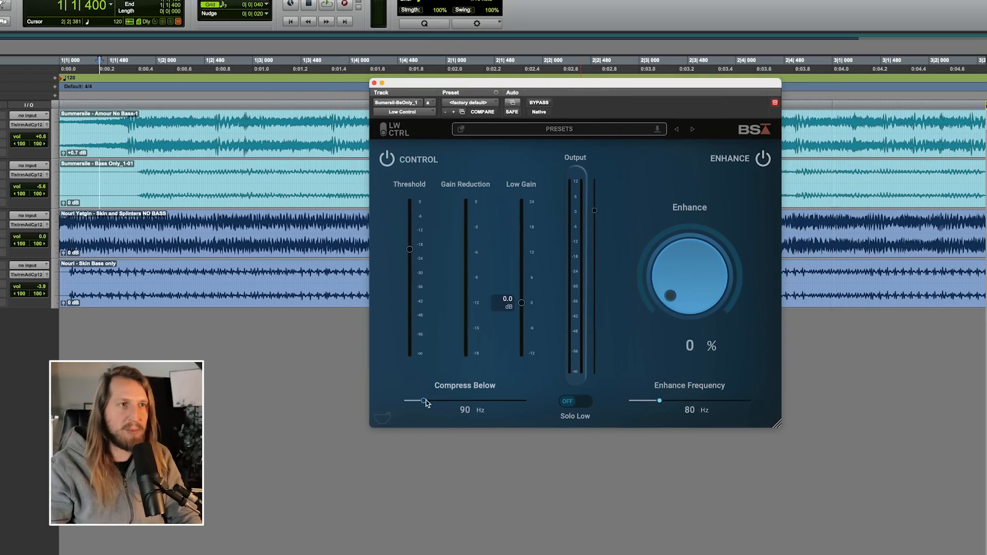
Step: During playback from 1|1|720, set Low Control's Compress Below to 148 Hz, Threshold to about -40 dB and Low Gain to about 9 dB
click(142, 176)
click(132, 175)
key(space)
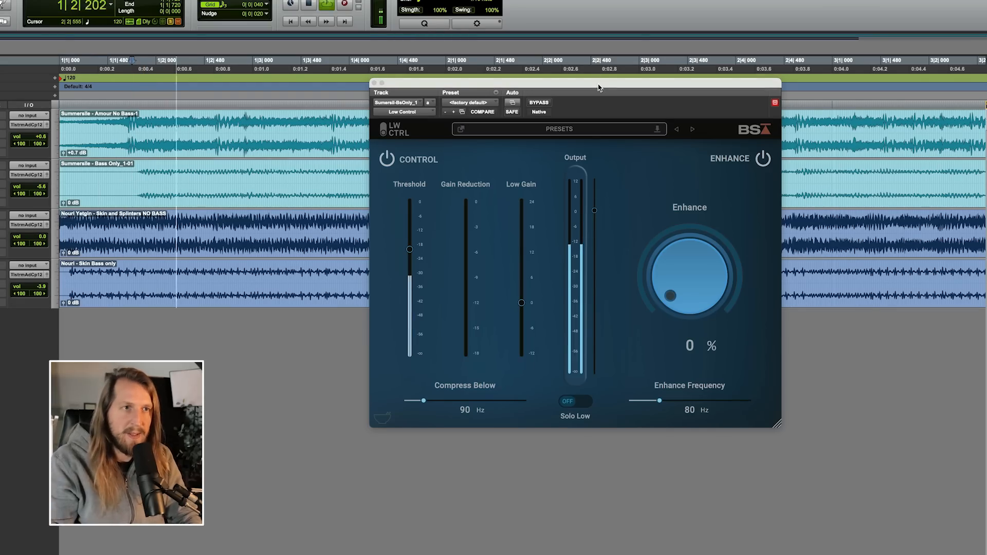
drag(424, 399, 461, 400)
drag(410, 252, 410, 297)
drag(521, 303, 527, 269)
key(space)
Step: Reset the Summersile bass-only track's volume to 0 dB and raise it to +2.4 dB during playback
click(41, 188)
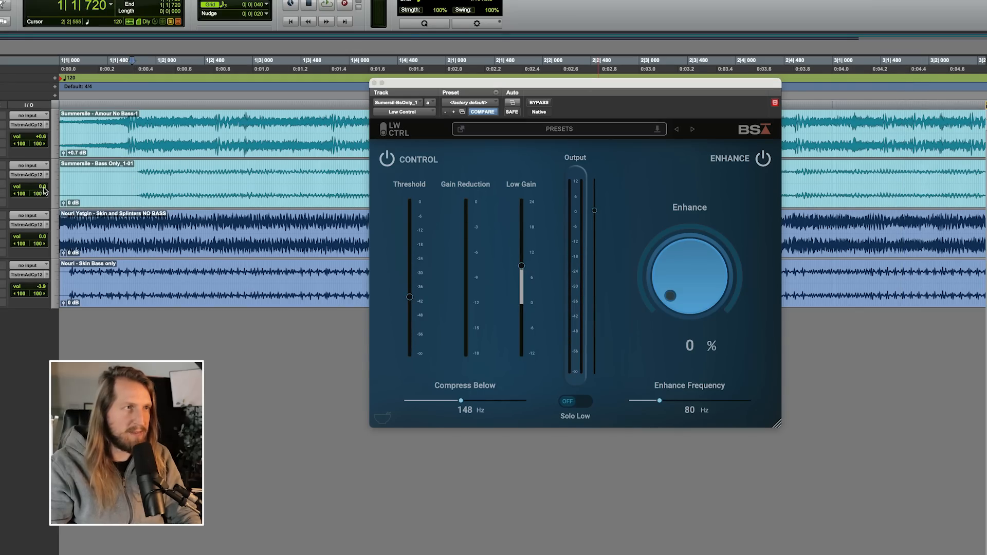
key(space)
drag(40, 190, 39, 184)
key(space)
Step: Set Low Control's Low Gain to about 7 dB and Compress Below to 162 Hz while auditioning the bass
drag(522, 268, 522, 274)
mouse_move(468, 405)
mouse_down()
mouse_move(500, 404)
mouse_move(452, 403)
mouse_up()
key(space)
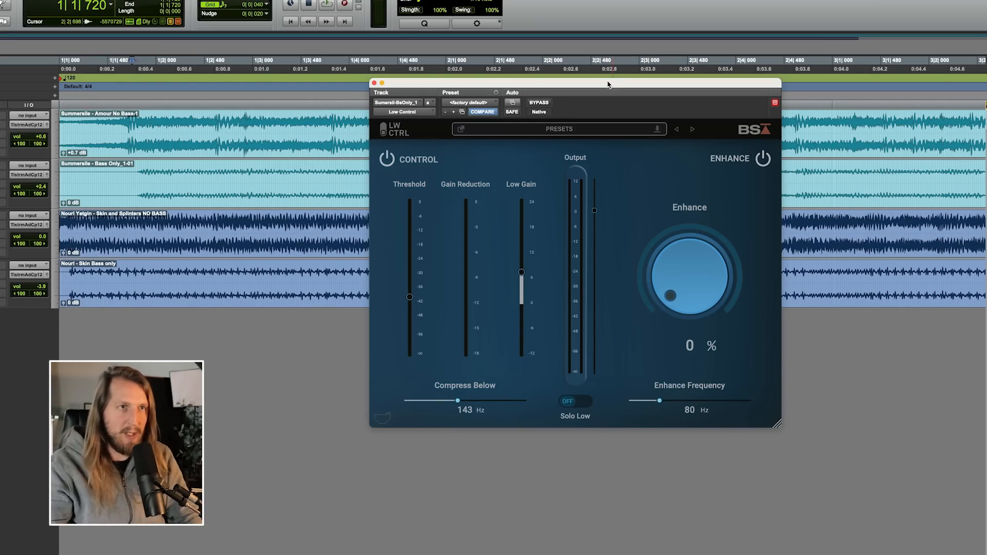
drag(608, 84, 595, 95)
key(space)
click(446, 414)
key(space)
drag(446, 414, 457, 412)
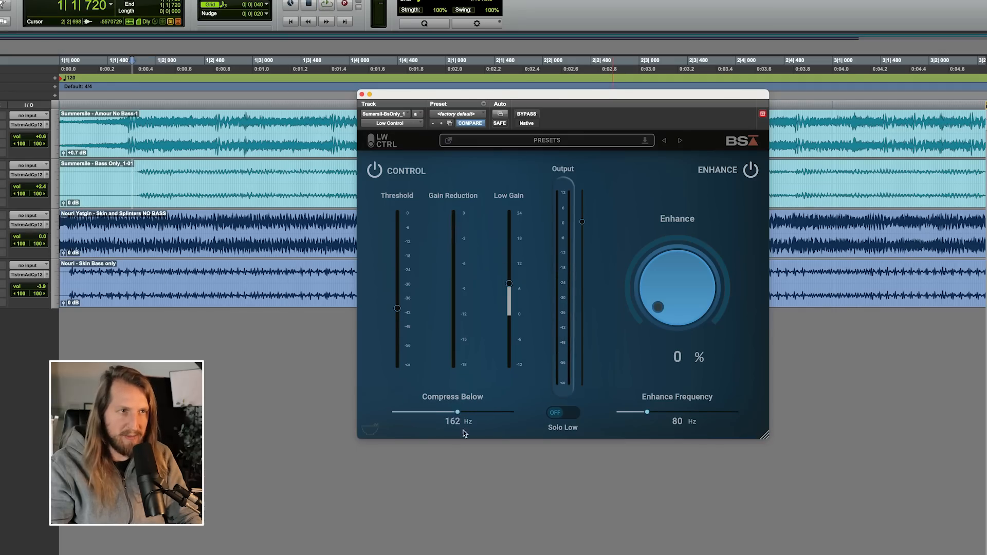
key(space)
key(space)
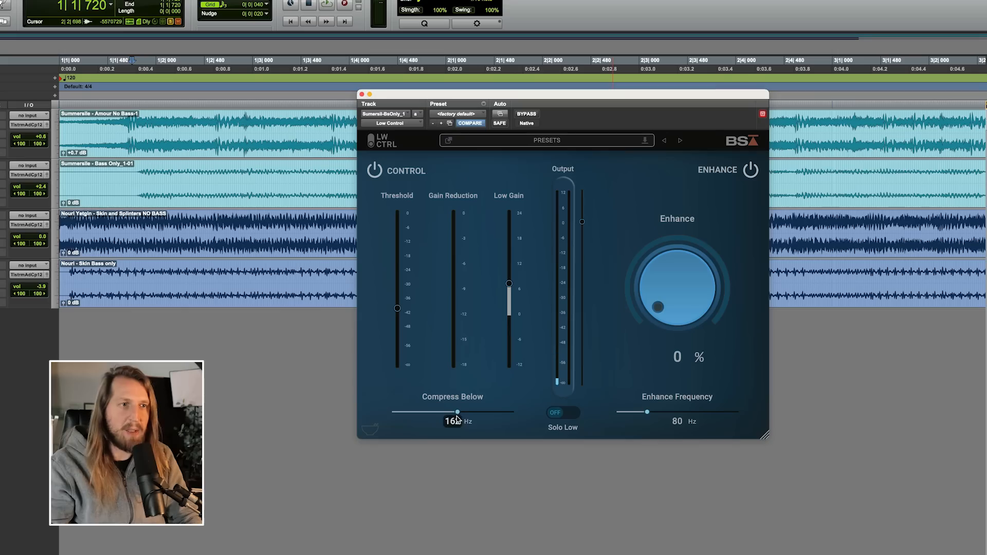
Step: During playback, lower Low Control's Threshold to about -42 dB and set Low Gain to 7.1 dB
mouse_move(401, 314)
key(space)
drag(398, 309, 398, 314)
drag(512, 284, 511, 286)
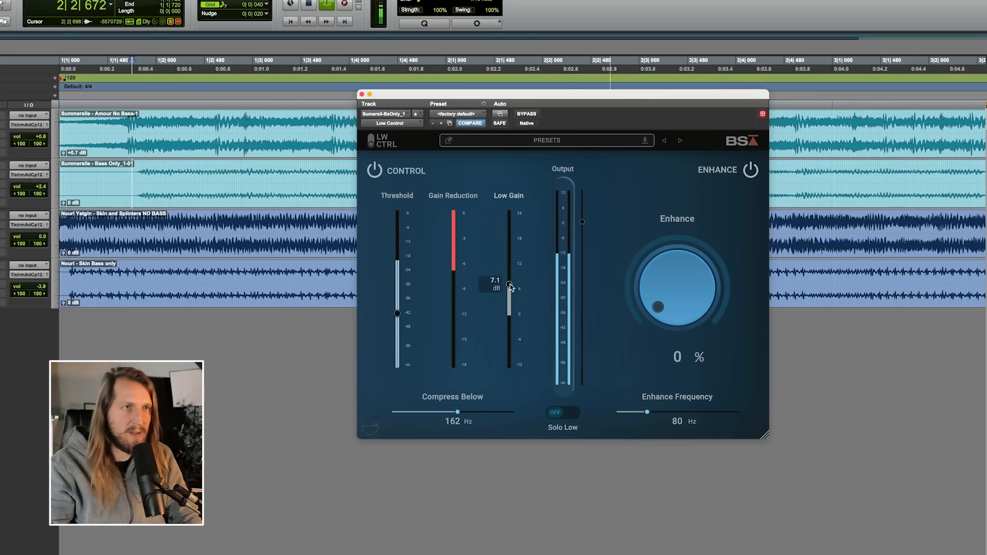
key(space)
Step: Compare the bass with Low Control bypassed and active during playback, and set Low Gain to 8.4 dB
drag(643, 93, 652, 98)
drag(521, 289, 497, 304)
drag(602, 107, 620, 117)
key(space)
drag(535, 296, 535, 302)
click(552, 128)
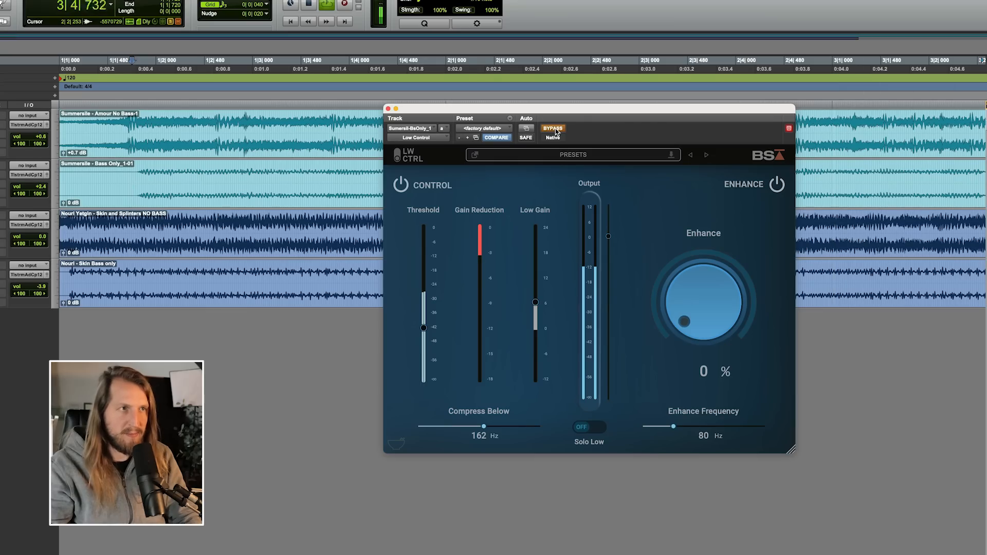
click(553, 129)
drag(536, 302, 536, 294)
key(r)
key(space)
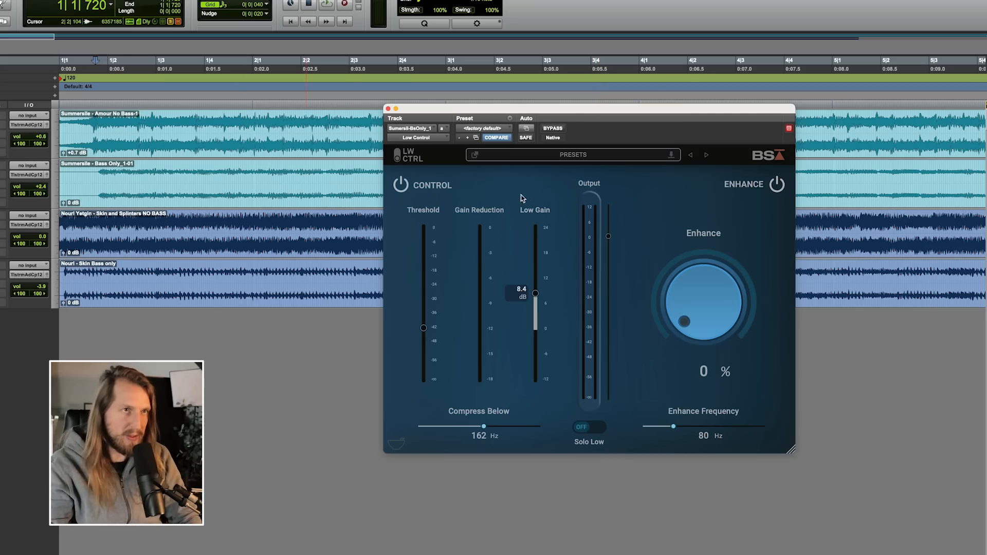
drag(603, 109, 608, 104)
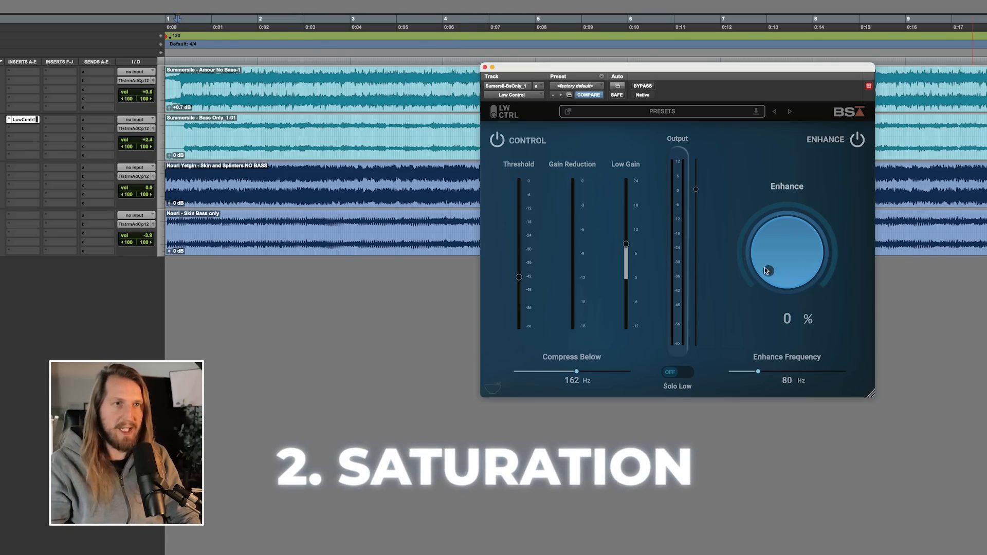
Step: Insert the stereo Escalator harmonic plug-in after Low Control on the Summersile bass-only track
click(23, 131)
mouse_move(56, 129)
mouse_move(152, 267)
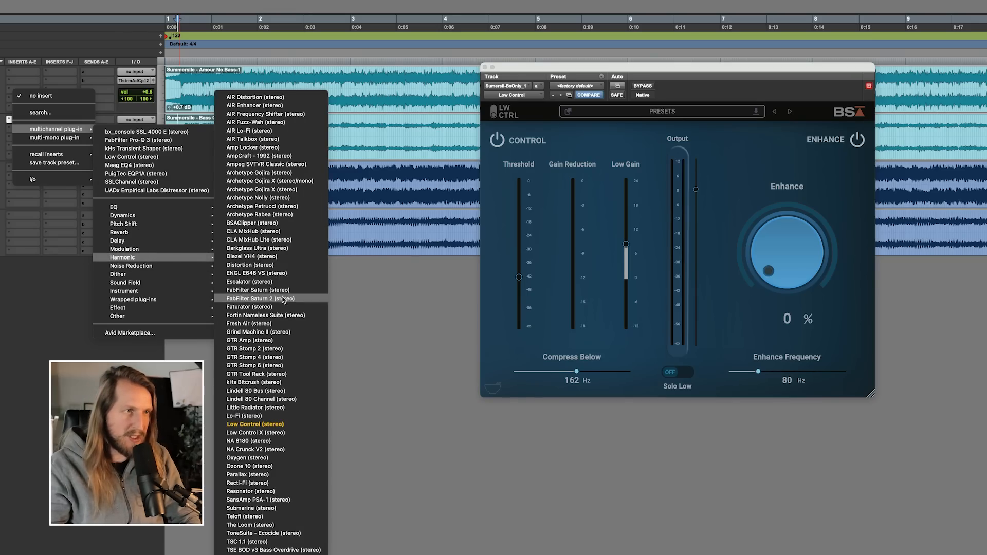
click(377, 241)
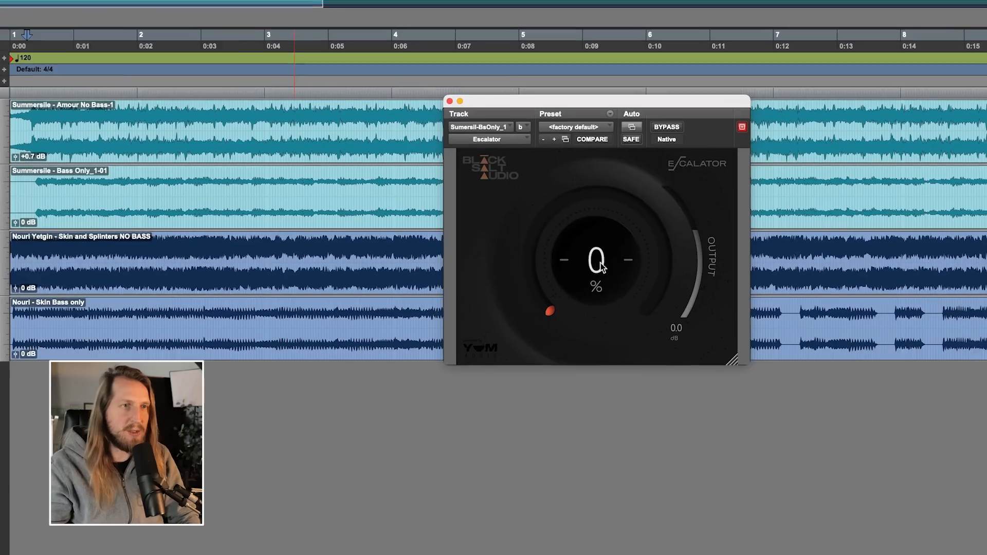
Step: Set Escalator's drive to 30% and its output to -1.9 dB during playback, comparing against bypass
key(space)
mouse_move(601, 267)
mouse_down()
mouse_move(602, 212)
mouse_move(608, 261)
mouse_up()
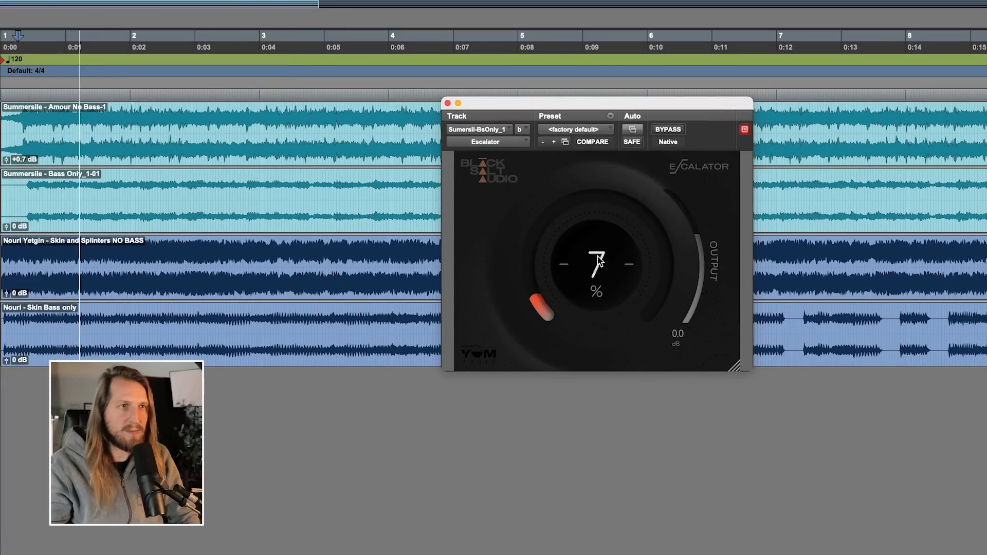
drag(699, 243, 699, 245)
key(space)
drag(616, 261, 615, 257)
click(680, 130)
click(679, 131)
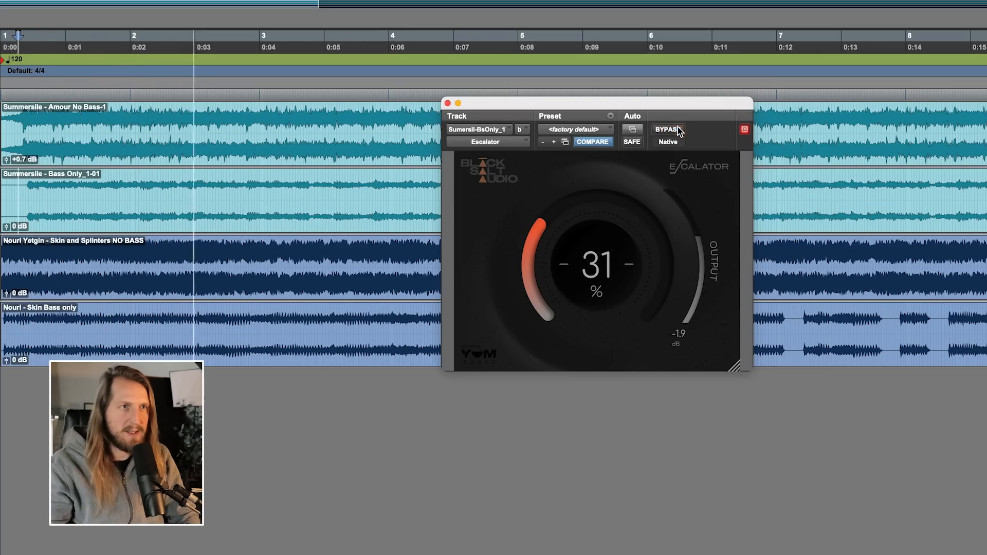
drag(605, 260, 606, 262)
key(space)
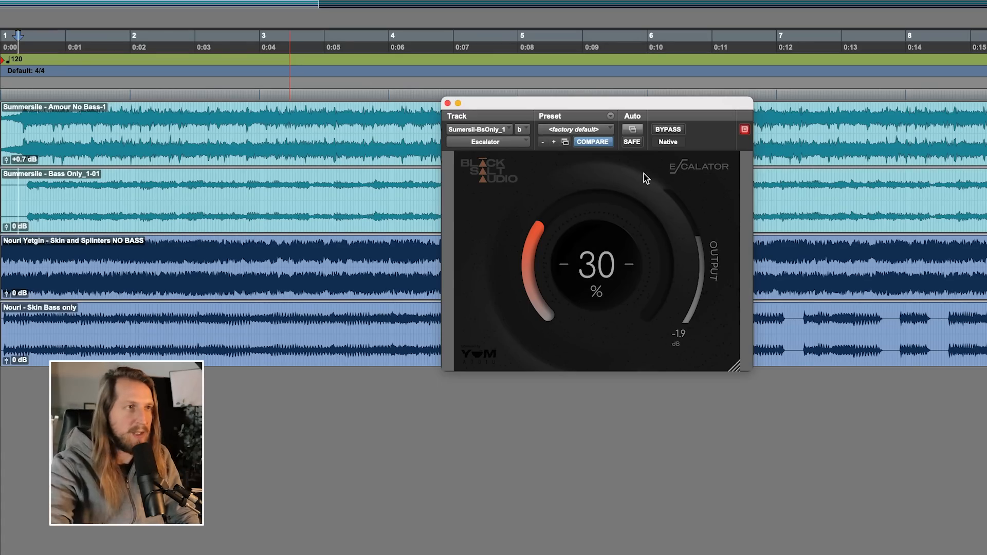
Step: Audition the bass with Escalator bypassed, set its output to -2.1 dB and close the plug-in
key(space)
click(670, 130)
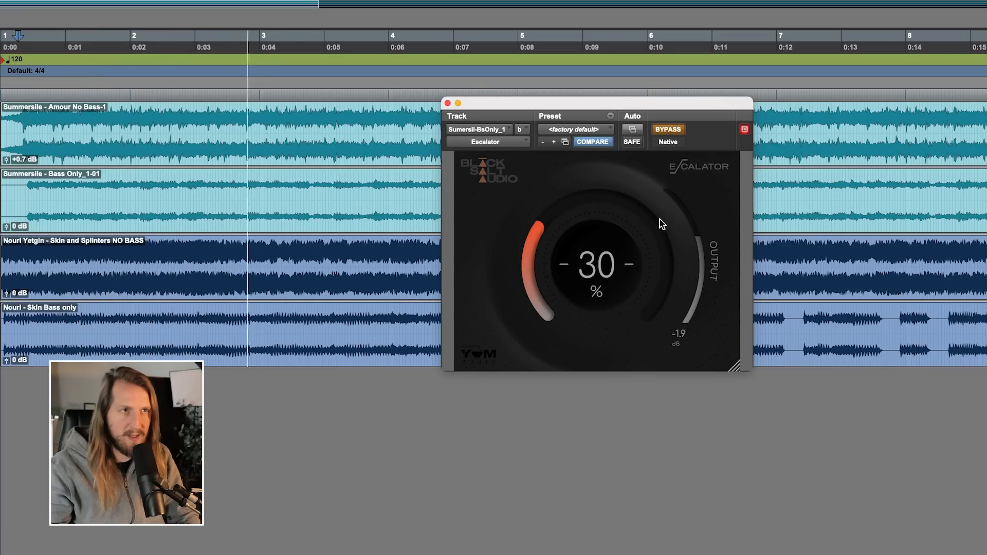
key(space)
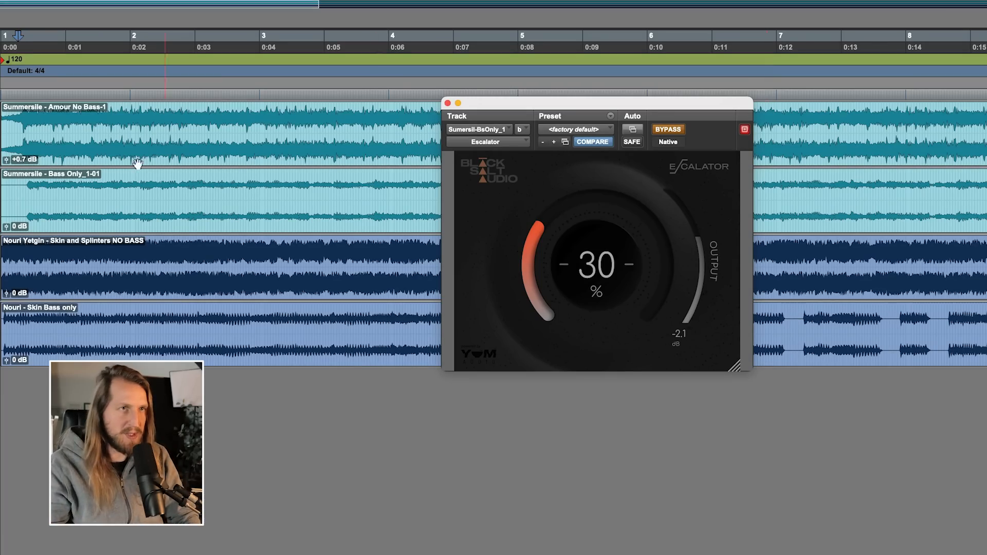
click(448, 104)
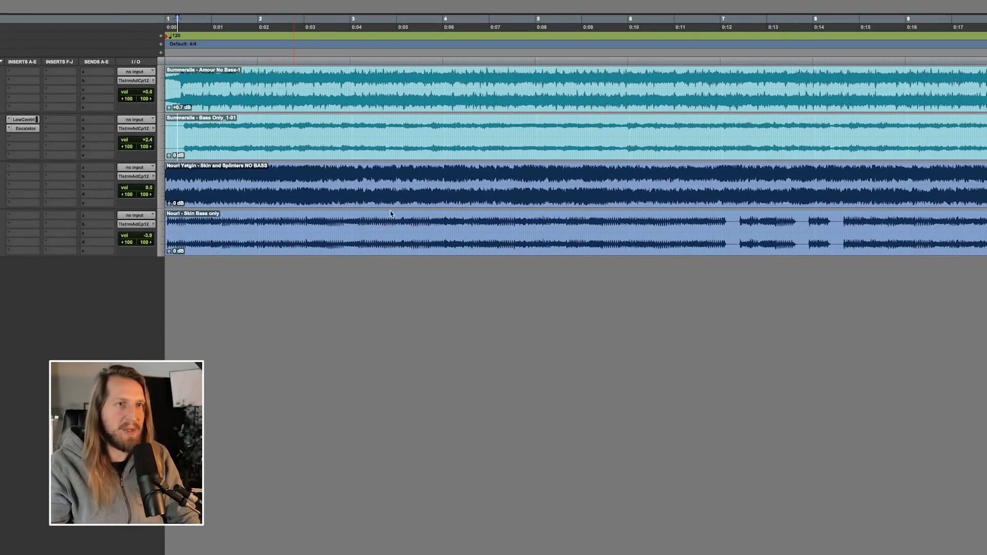
Step: Review the Low Control settings and insert the stereo bx_console SSL 4000 E after Escalator on the Summersile bass-only track
click(30, 120)
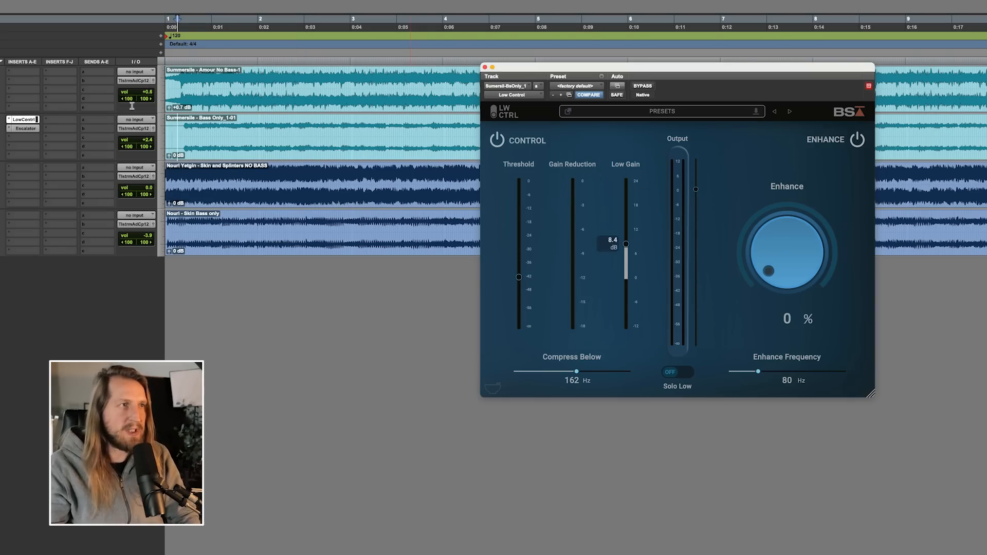
click(486, 67)
click(20, 139)
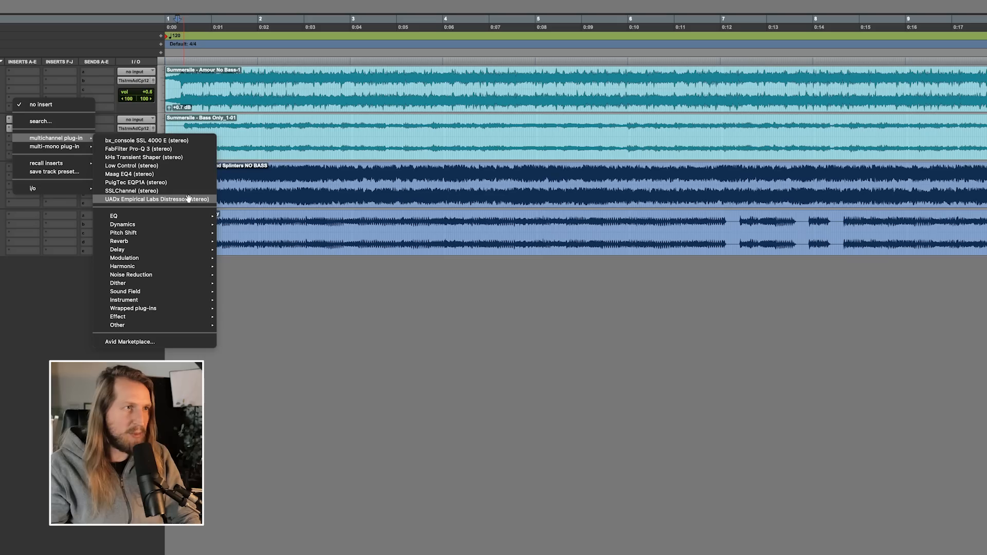
click(177, 140)
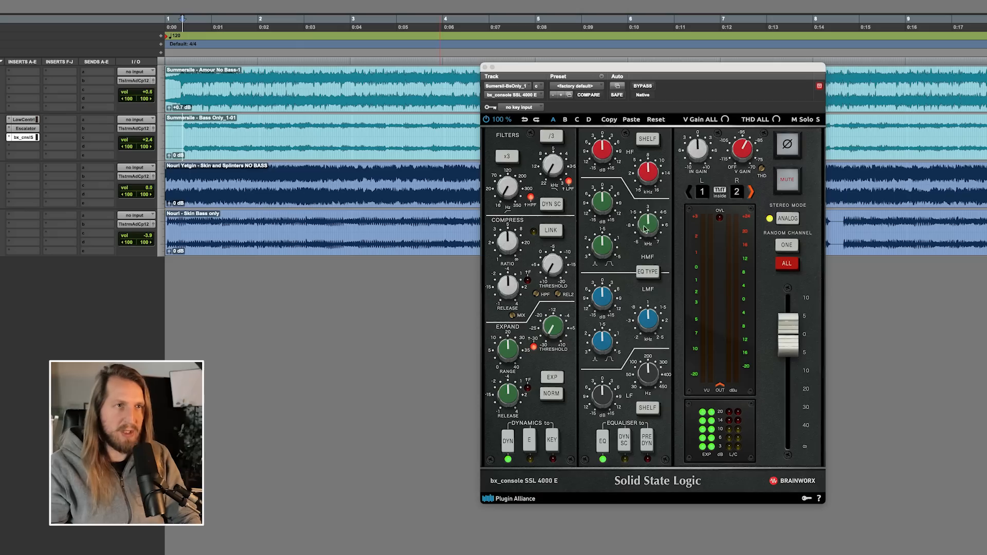
Step: Set the console's HMF frequency to about 1.5 kHz and the Summersile bass-only track's volume to -3.3 dB
drag(647, 222, 636, 233)
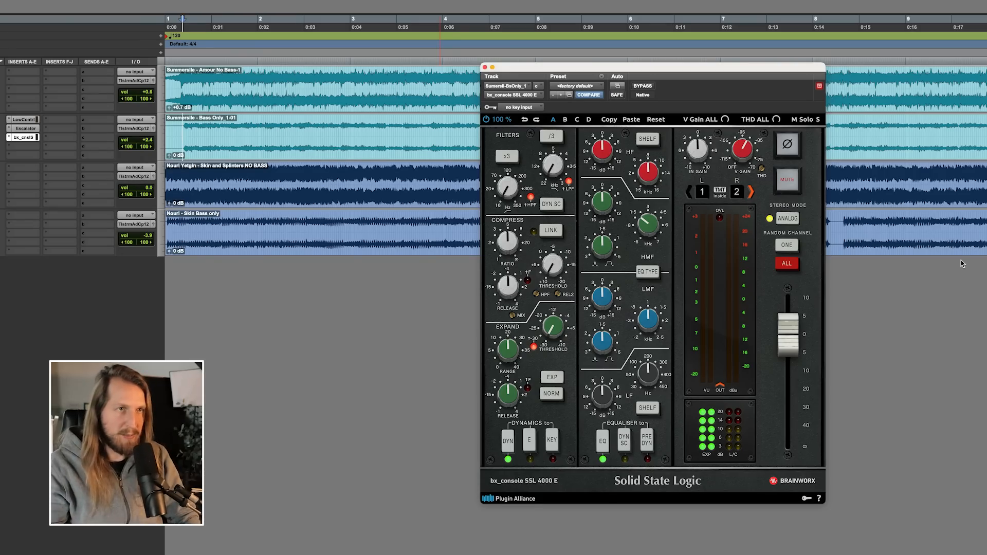
click(227, 83)
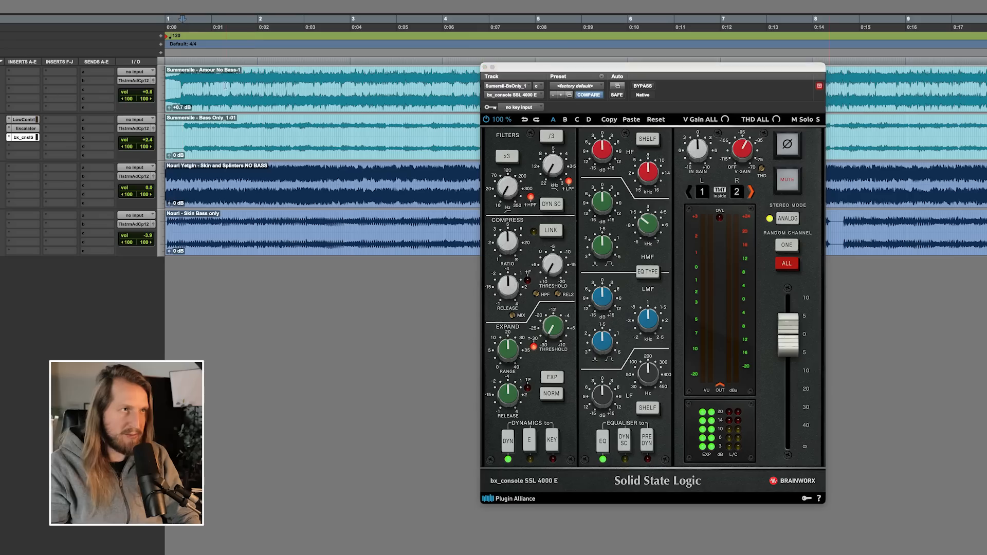
drag(132, 140, 147, 131)
key(space)
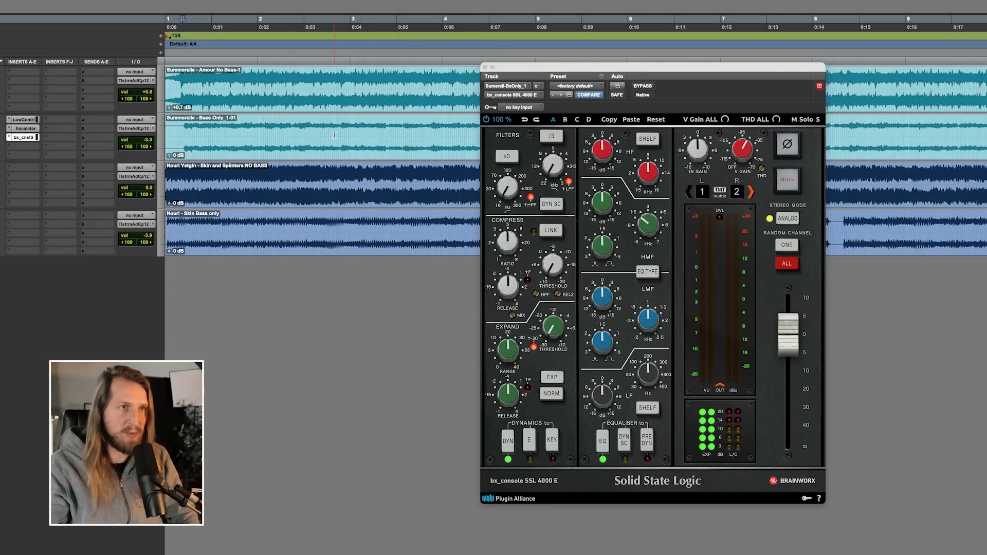
Step: Turn up the HMF Q, boost the band to about +14.8 dB and sweep its frequency during playback
click(603, 254)
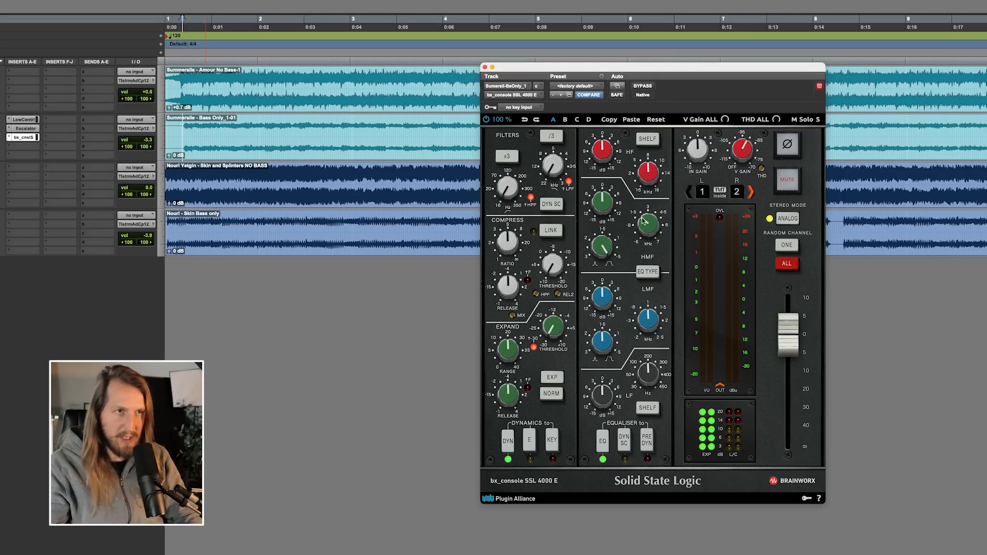
mouse_move(647, 222)
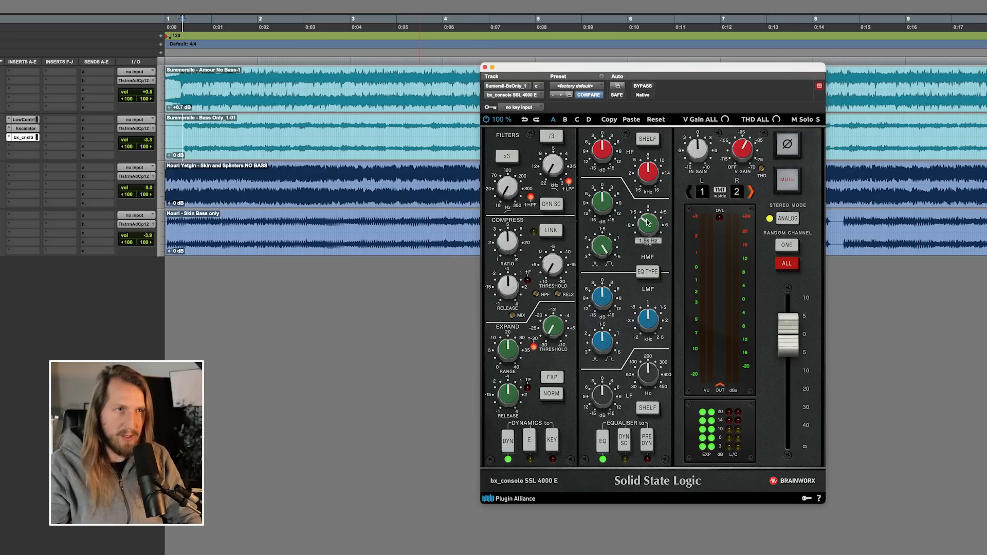
drag(646, 226, 645, 229)
key(space)
drag(601, 204, 596, 178)
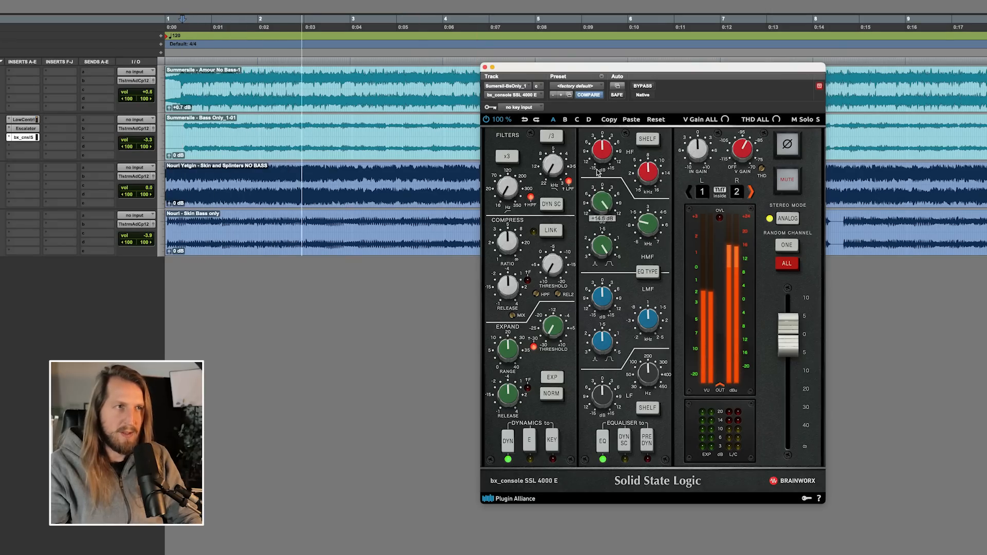
mouse_move(644, 225)
mouse_down()
mouse_move(644, 211)
mouse_move(639, 220)
mouse_up()
key(space)
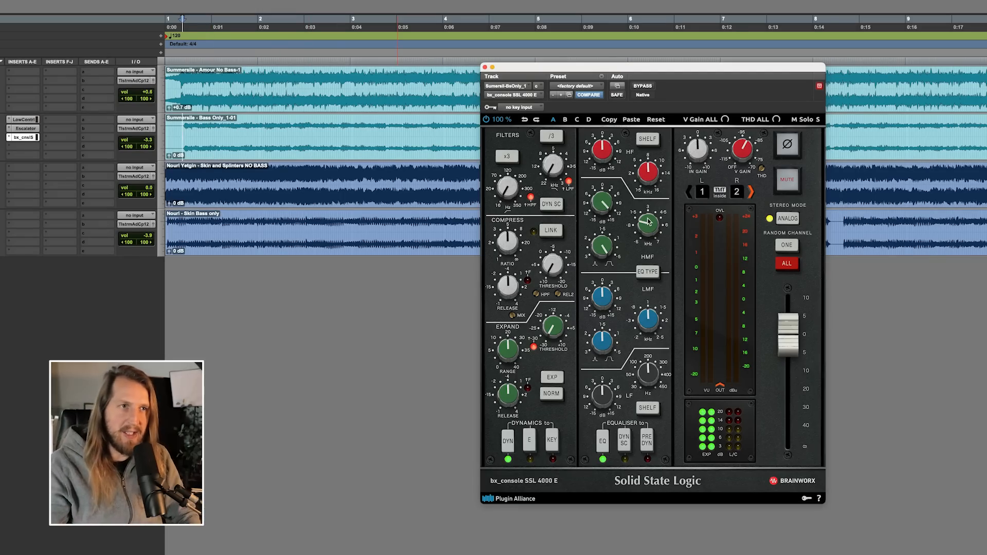
Step: Sweep the console's HMF frequency during playback and settle it at about 1.8 kHz
key(space)
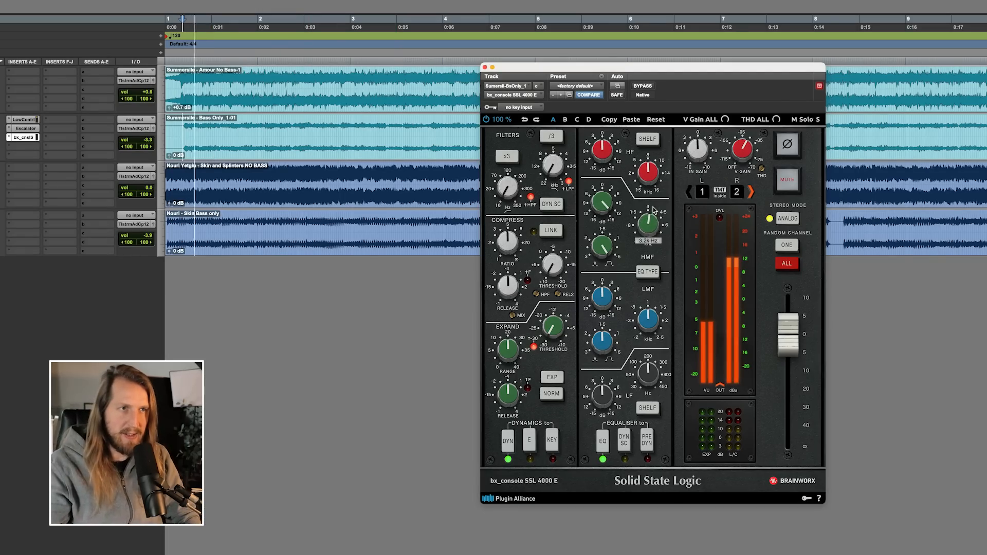
drag(653, 215, 653, 209)
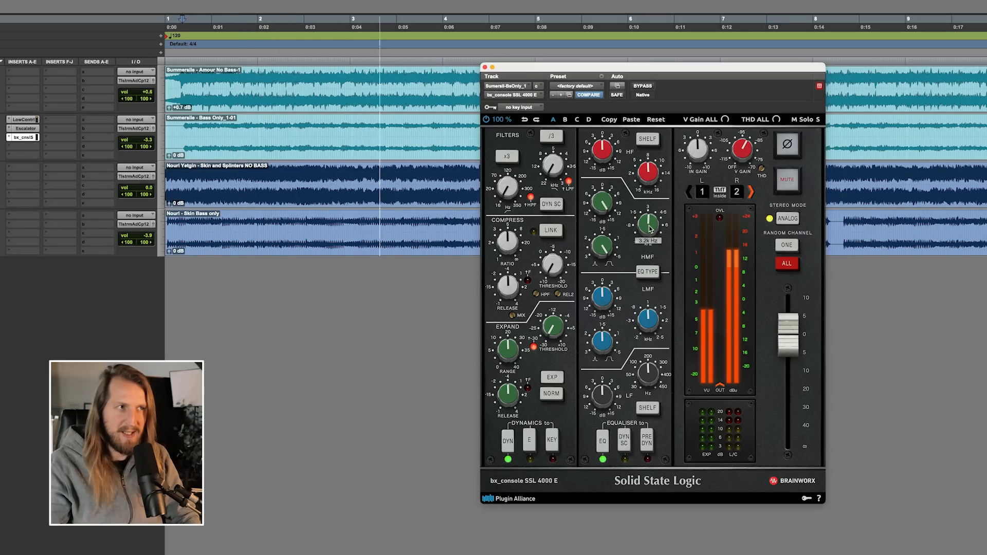
key(space)
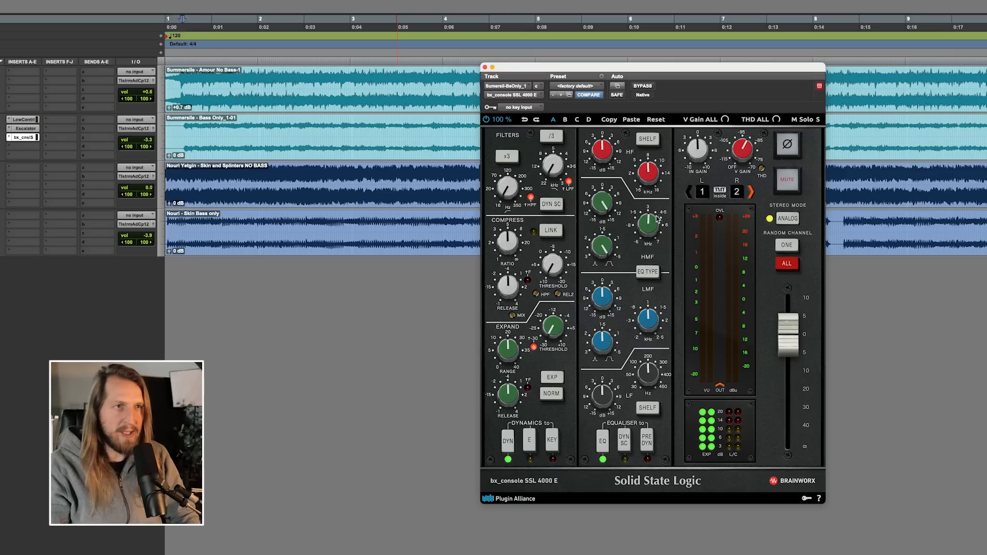
key(space)
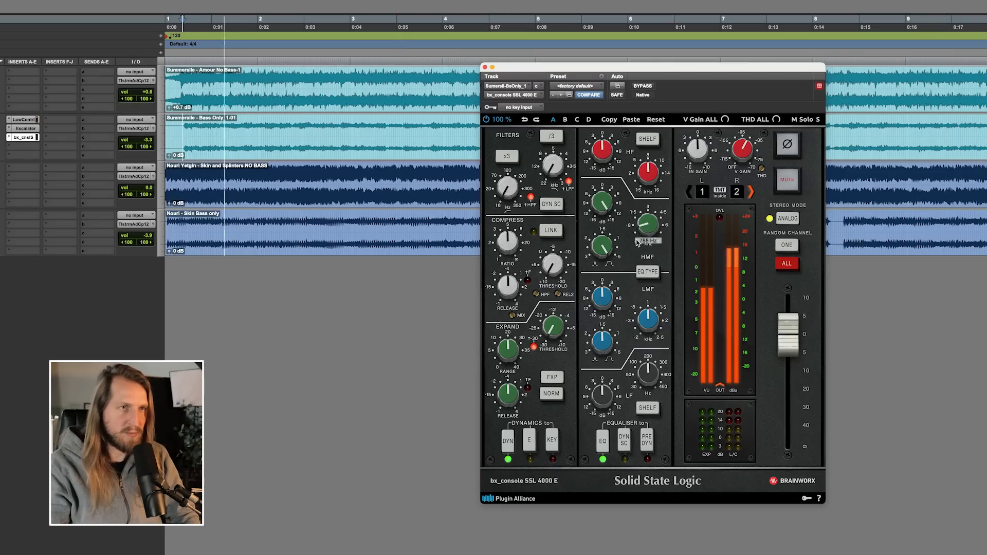
drag(637, 232, 634, 222)
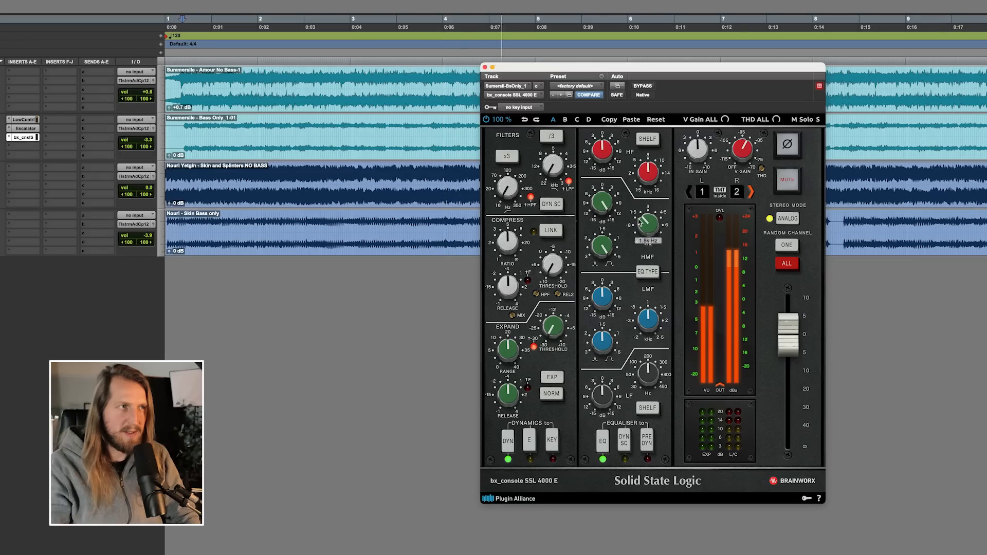
key(space)
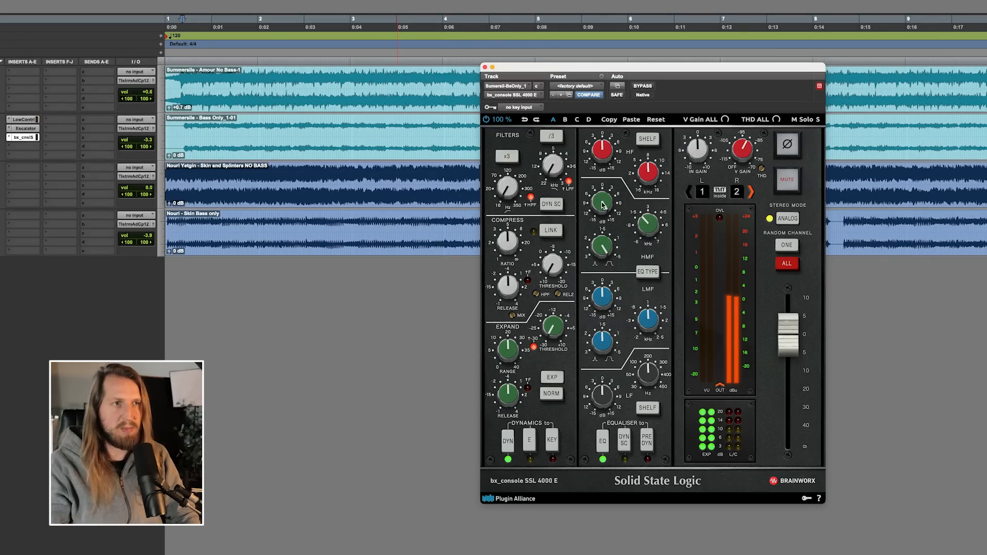
Step: Reduce the HMF gain and fine-tune the amount of boost while auditioning the bass
scroll(605, 205, down, 8)
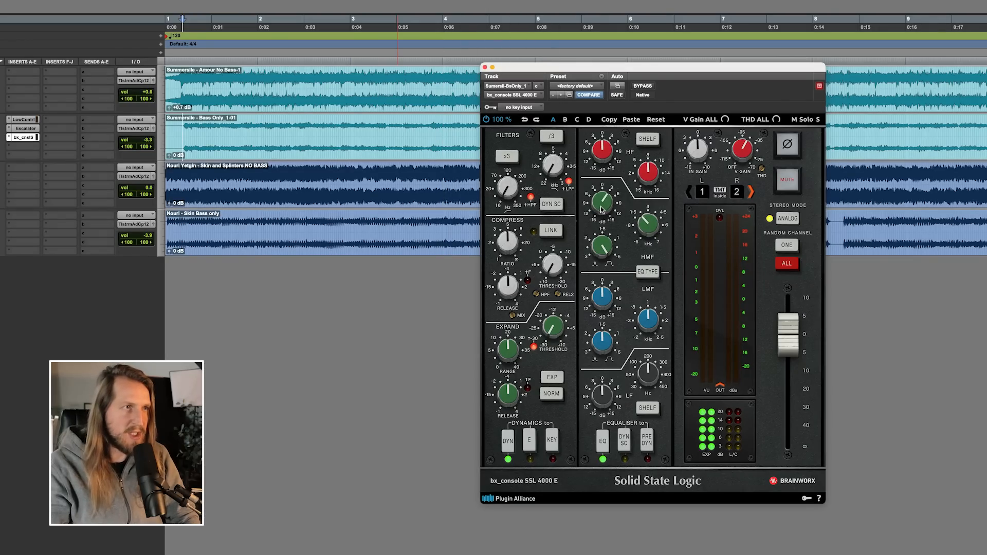
key(space)
drag(604, 201, 602, 191)
key(space)
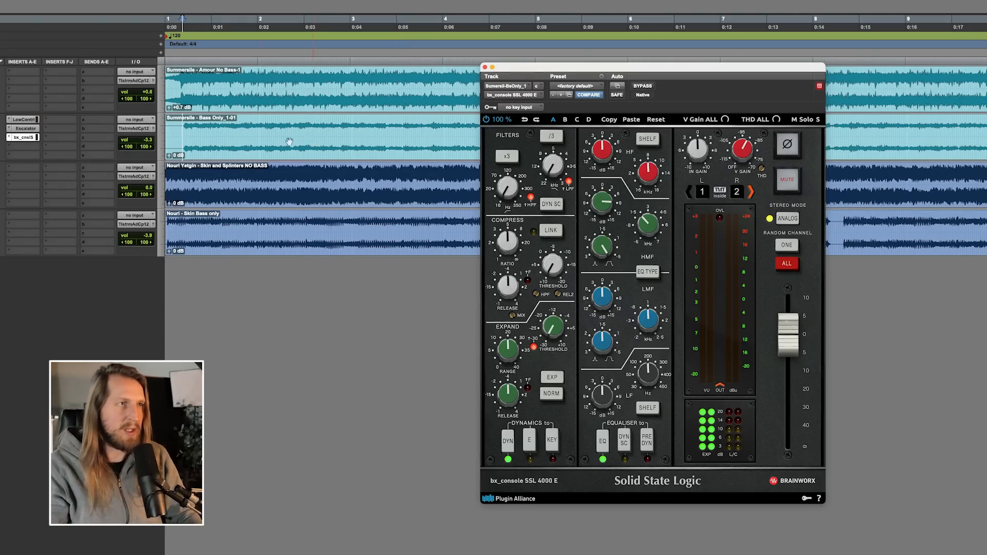
Step: Lower the Summersile bass-only track's volume to -4.0 dB during playback
mouse_move(147, 142)
mouse_down()
mouse_move(147, 151)
mouse_move(146, 143)
mouse_up()
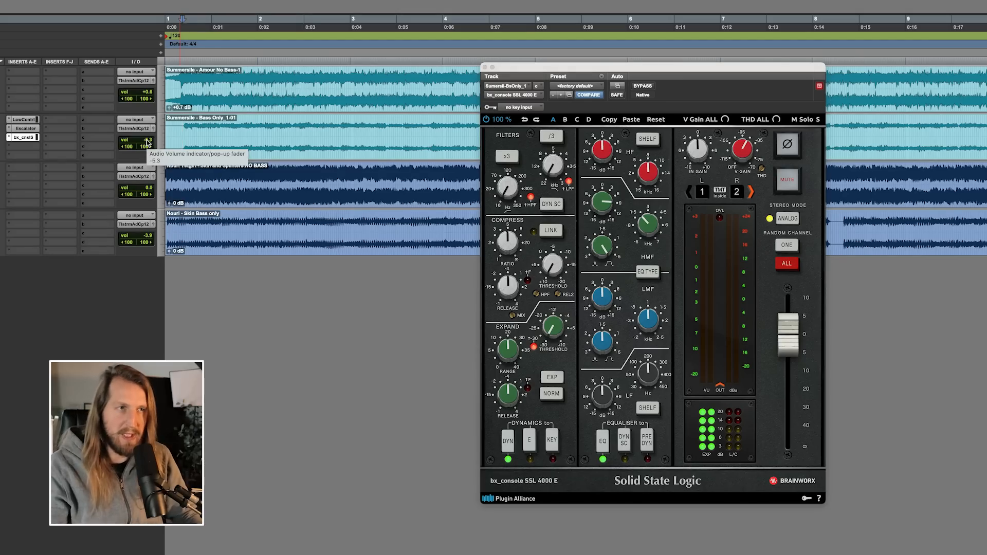
key(space)
drag(145, 142, 145, 140)
Step: Compare the LF band's shelf and bell shapes, lower its frequency and boost its gain during playback
click(648, 409)
drag(646, 373, 605, 385)
click(648, 407)
key(space)
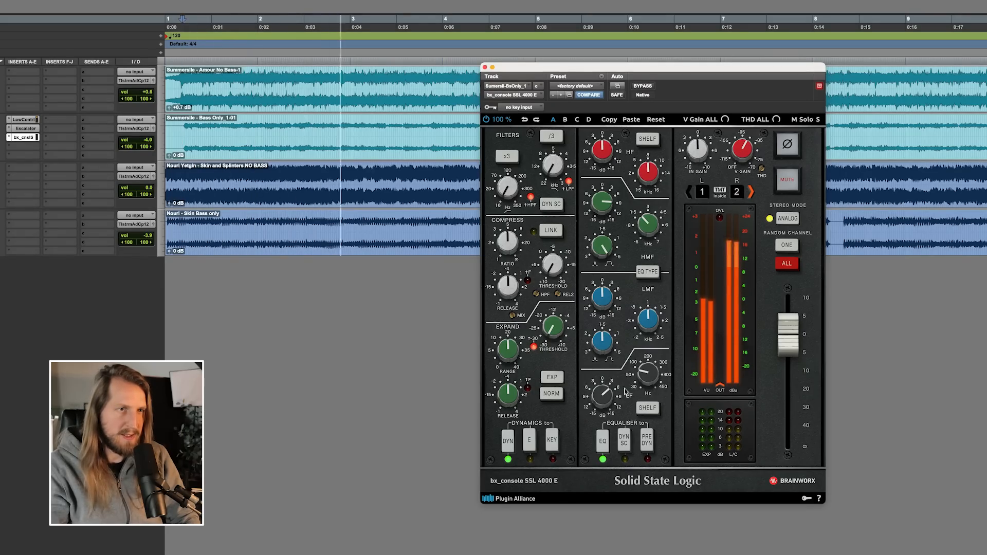
key(space)
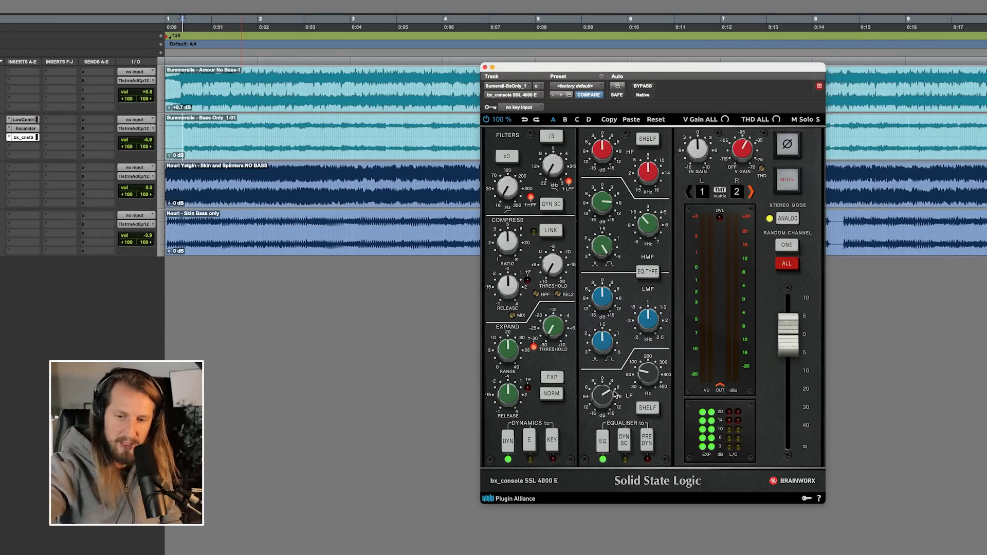
Step: Raise the console's LF gain slightly further and audition the bass in the mix
key(space)
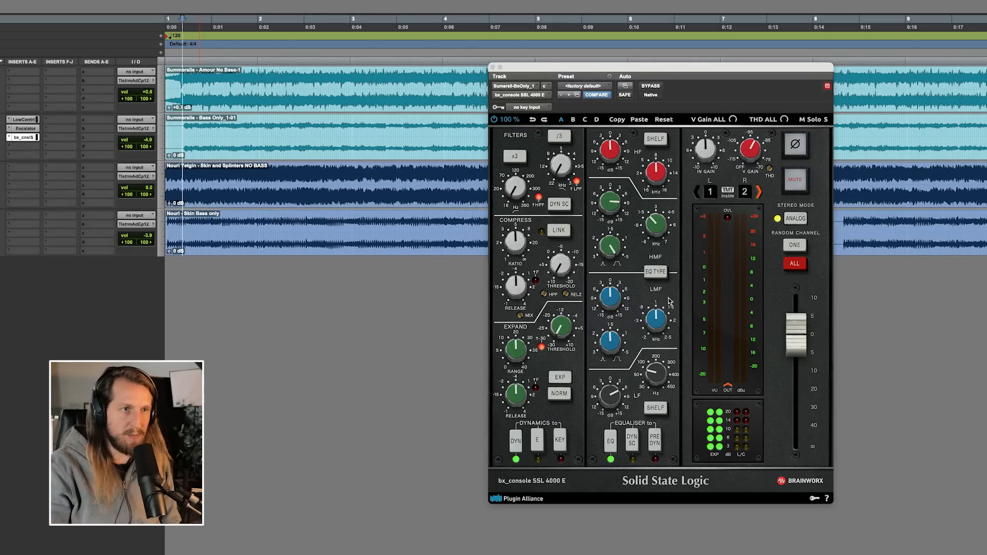
drag(617, 392, 665, 378)
key(space)
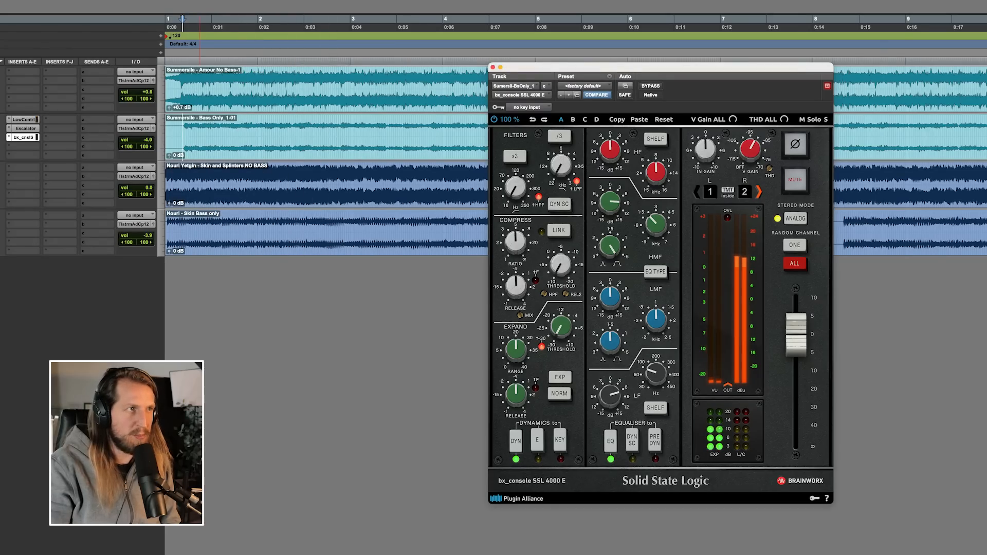
key(space)
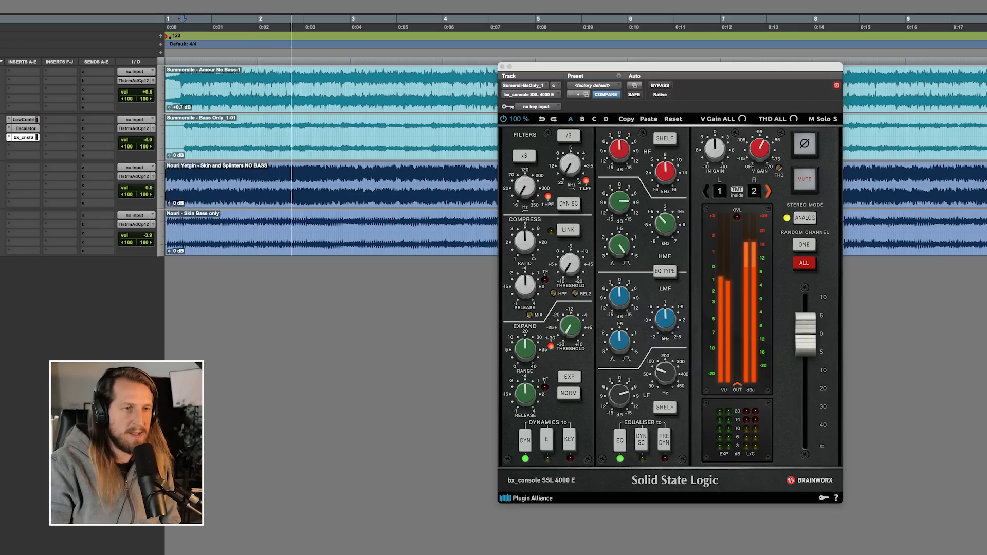
key(space)
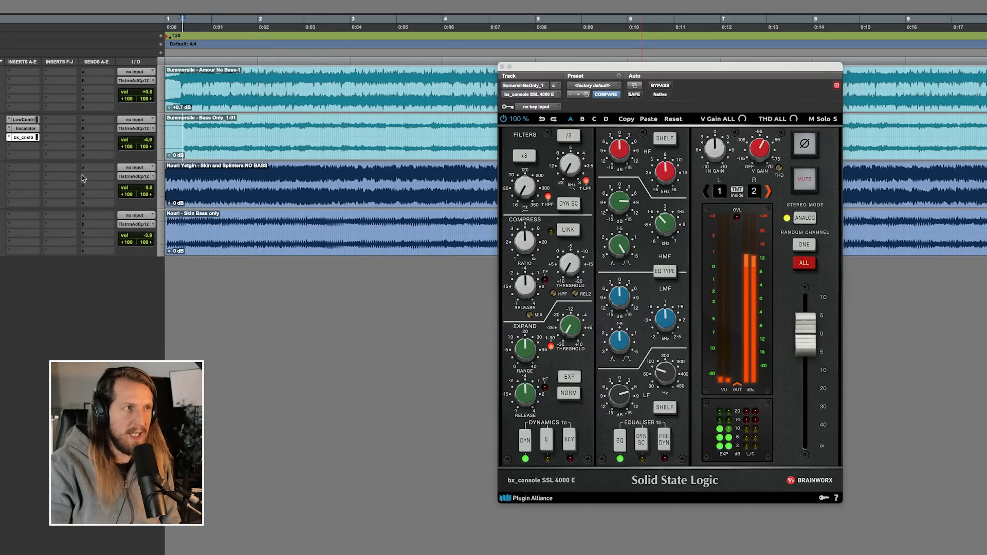
Step: Insert the stereo CLA-76 compressor after bx_console SSL 4000 E on the Summersile bass-only track
click(30, 147)
mouse_move(29, 148)
mouse_move(155, 233)
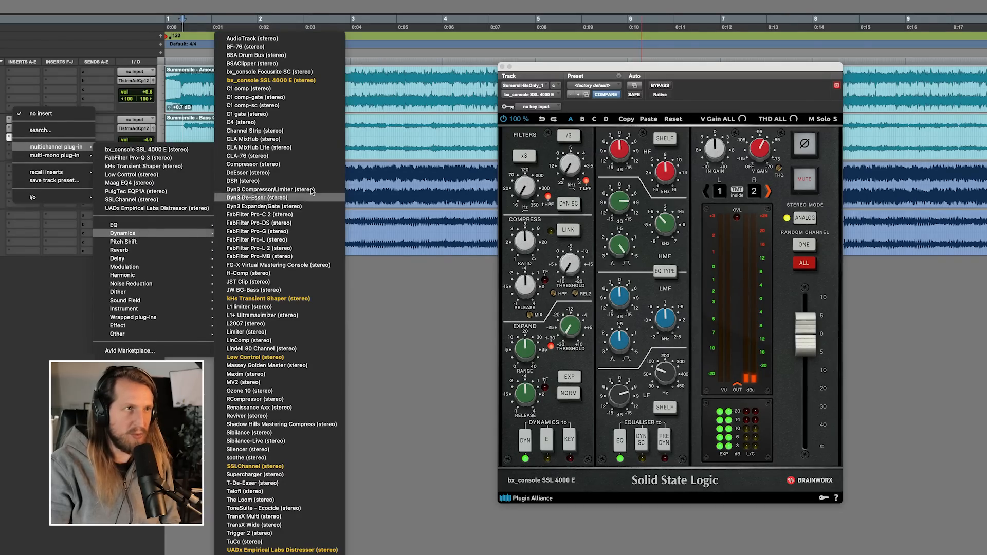
click(297, 156)
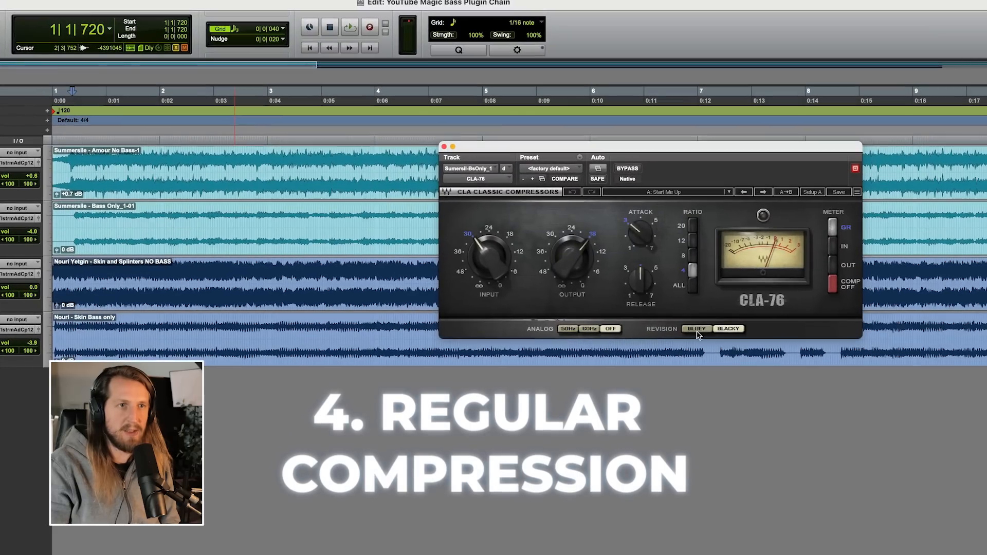
Step: Set the CLA-76's attack to about 4 and try different release speeds
click(697, 330)
drag(634, 234, 635, 225)
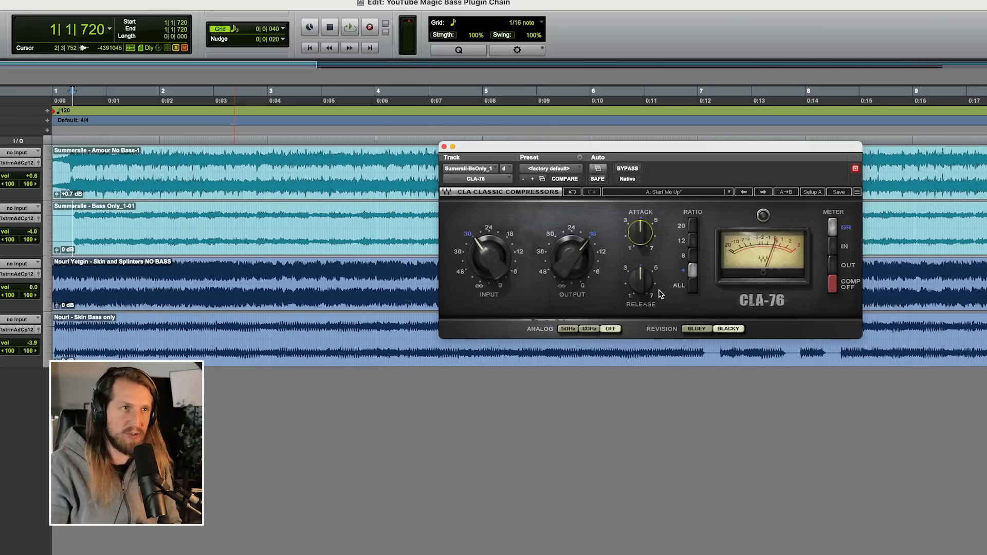
mouse_move(638, 281)
mouse_down()
mouse_move(638, 255)
mouse_move(641, 287)
mouse_move(641, 270)
mouse_up()
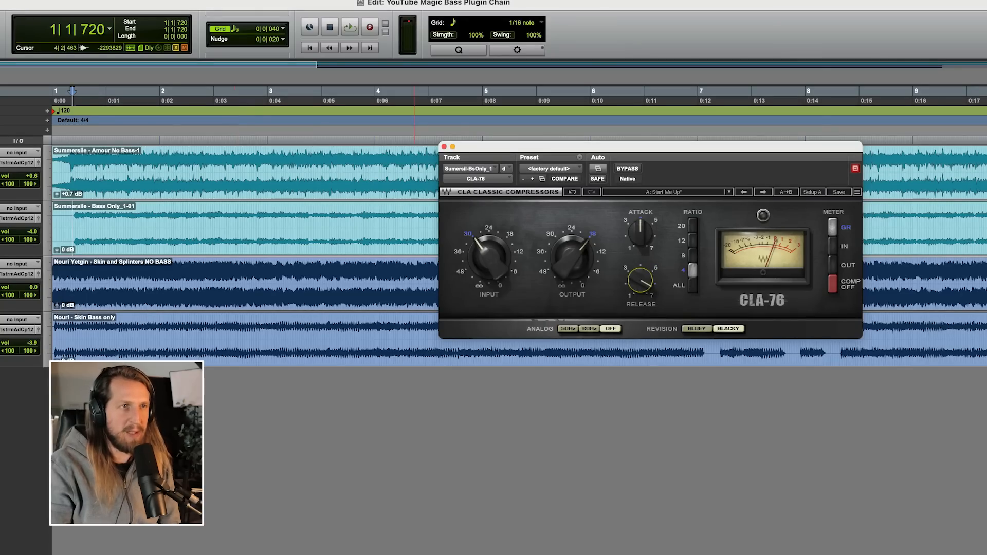
drag(640, 281, 640, 293)
Step: Audition slower and faster CLA-76 release settings during playback and settle the release at 5
key(space)
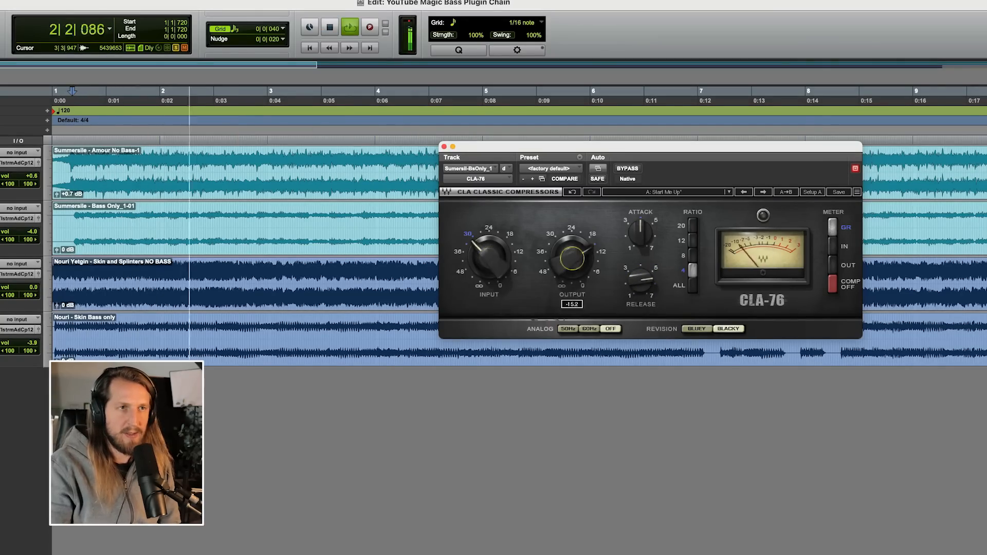
drag(629, 280, 629, 266)
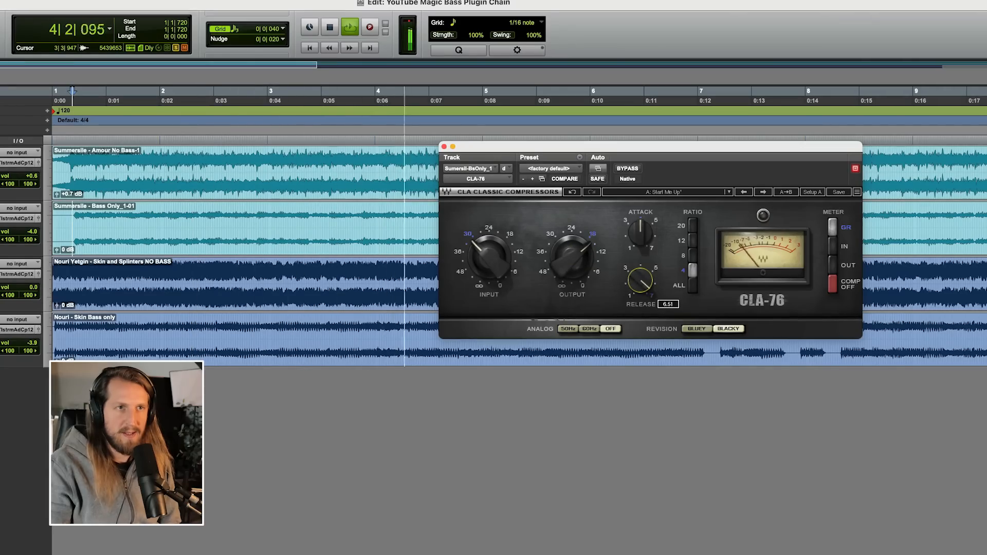
key(space)
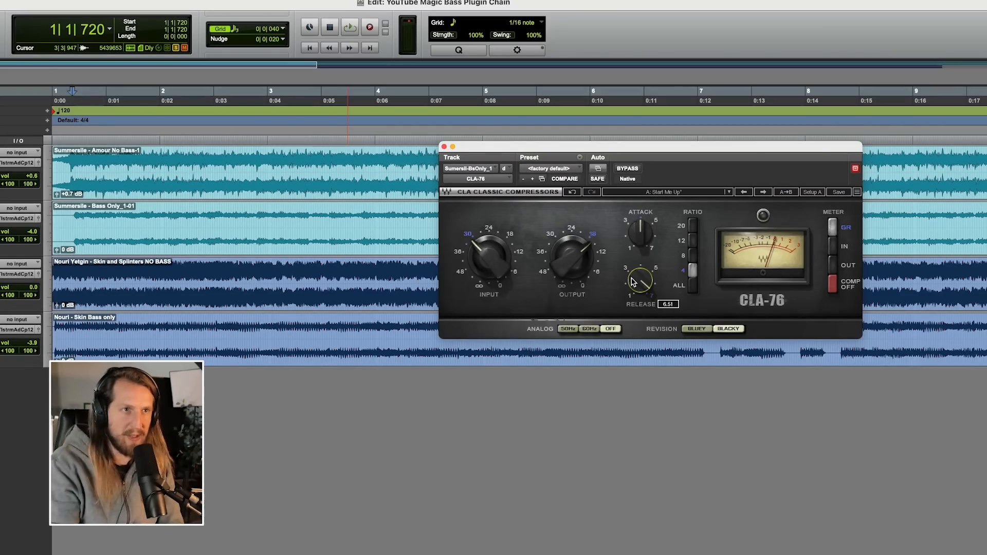
mouse_move(644, 281)
key(space)
mouse_move(635, 281)
mouse_down()
mouse_move(635, 298)
mouse_move(646, 280)
mouse_up()
key(space)
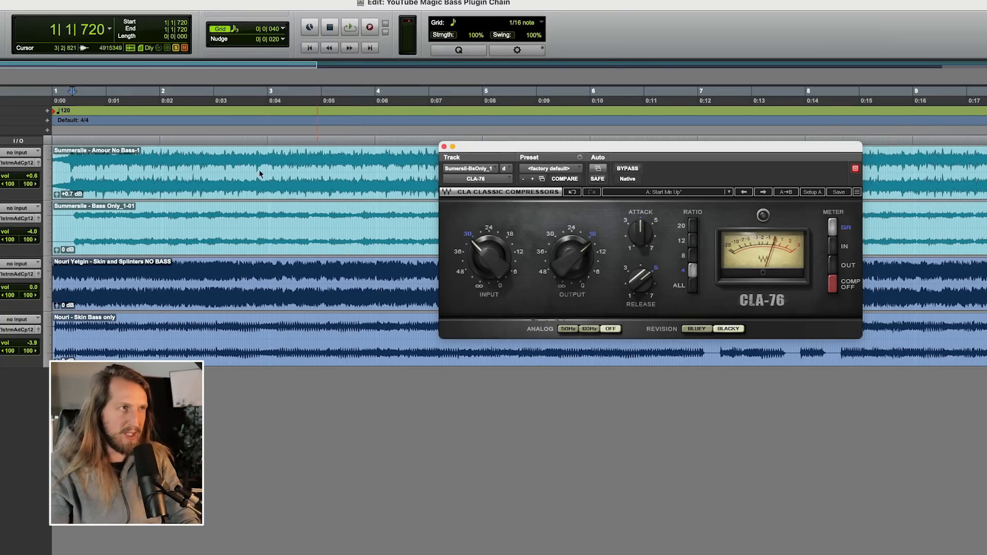
Step: Play the bass from the start of its part and compare it with the CLA-76 engaged and bypassed
click(72, 220)
key(space)
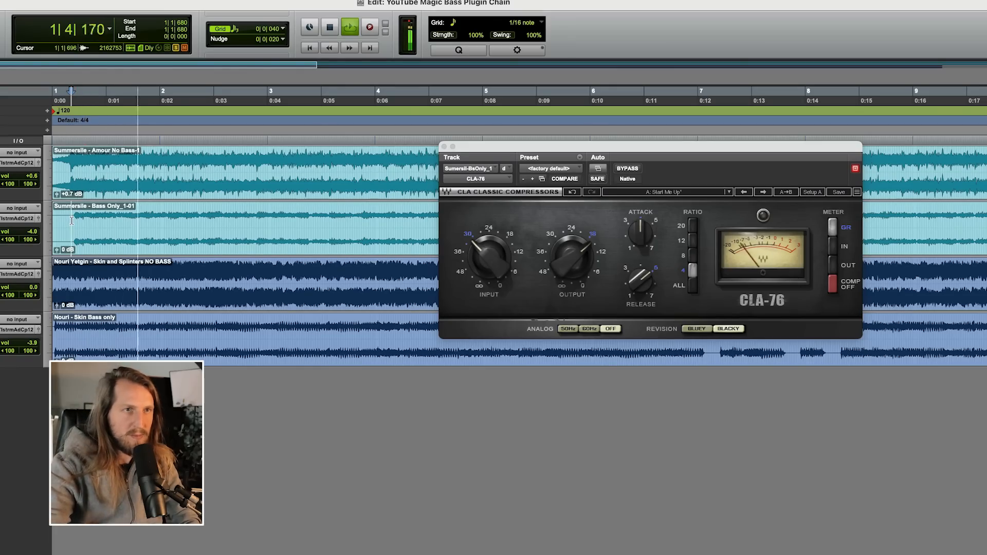
click(632, 171)
click(631, 172)
drag(652, 151, 647, 156)
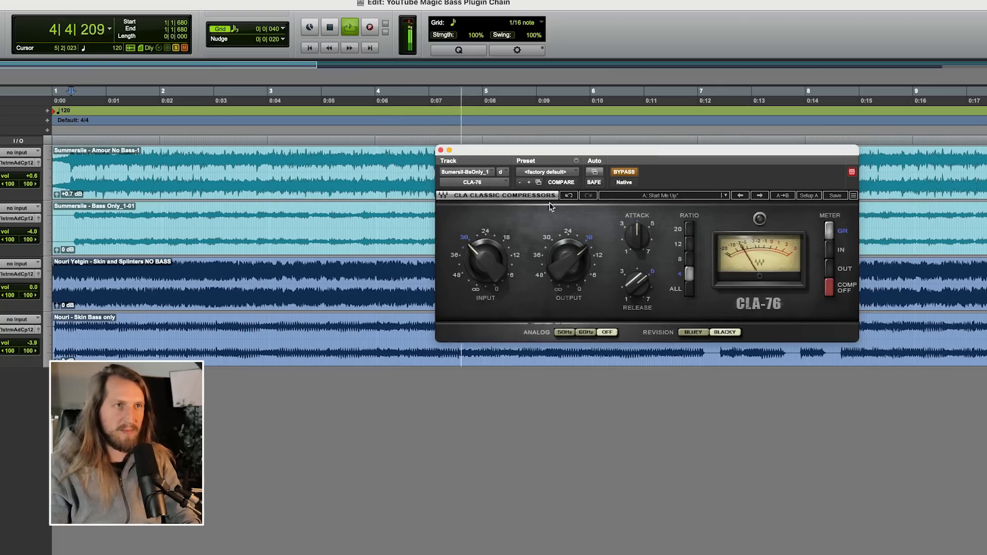
key(space)
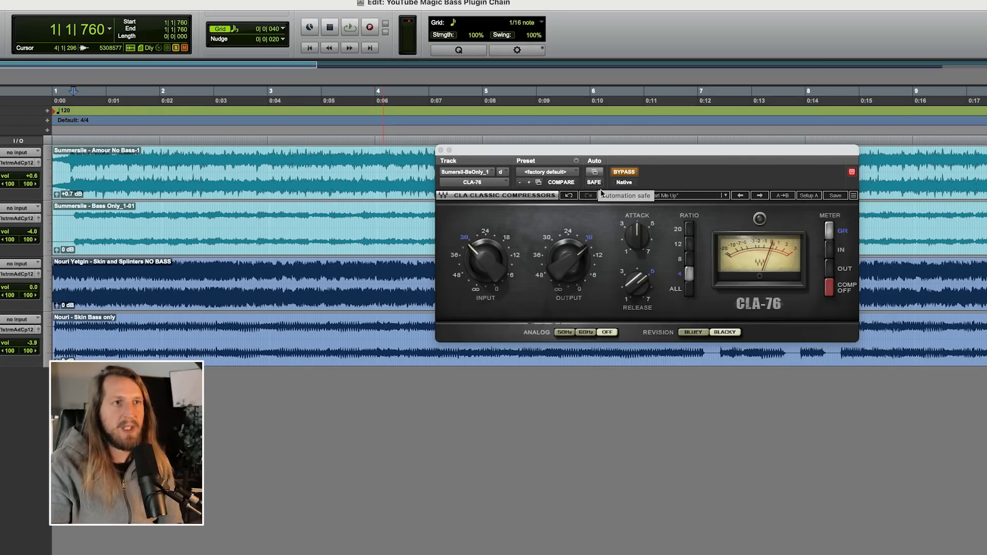
Step: Re-engage the CLA-76 and select the Summersile bass-only clip from 1|1|720 to 3|4|640
key(space)
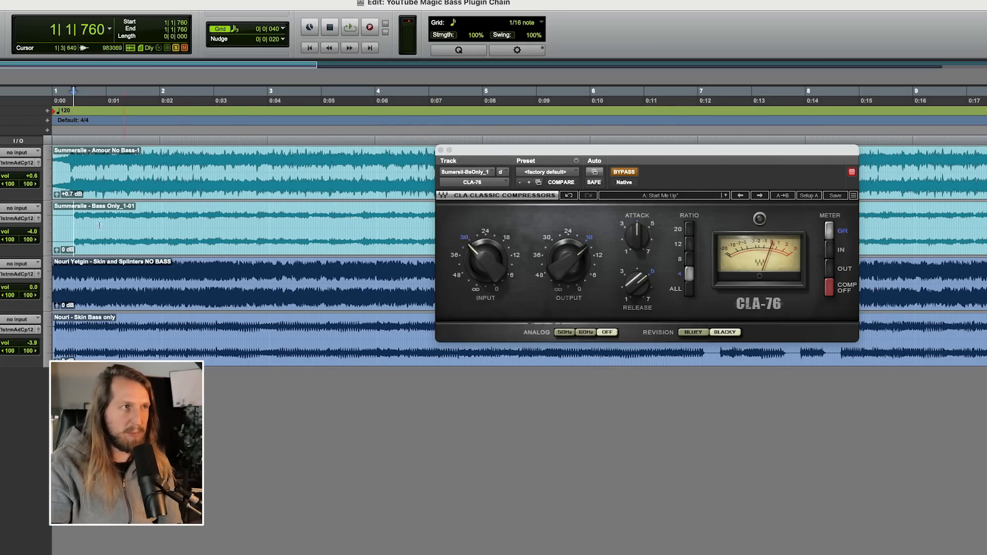
click(631, 176)
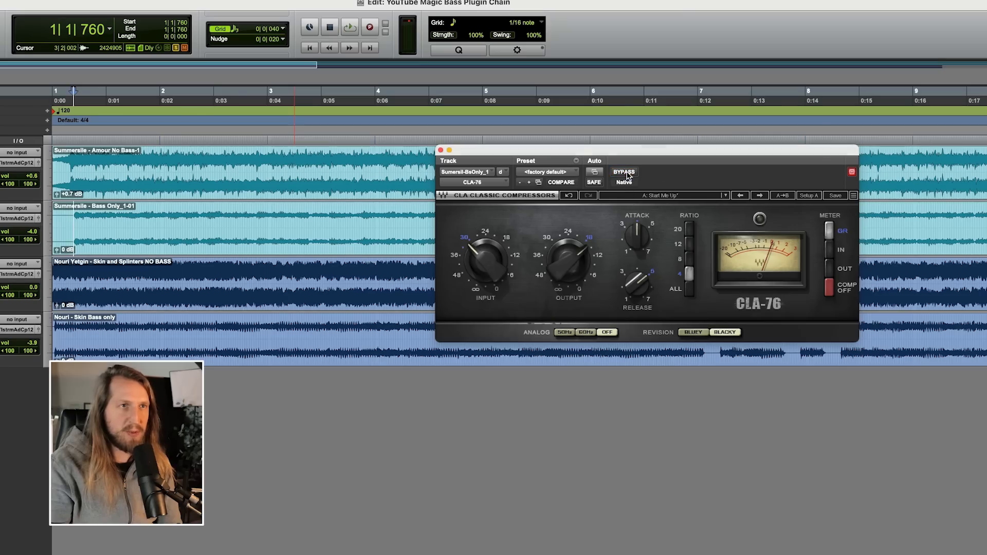
click(74, 227)
shift+click(365, 226)
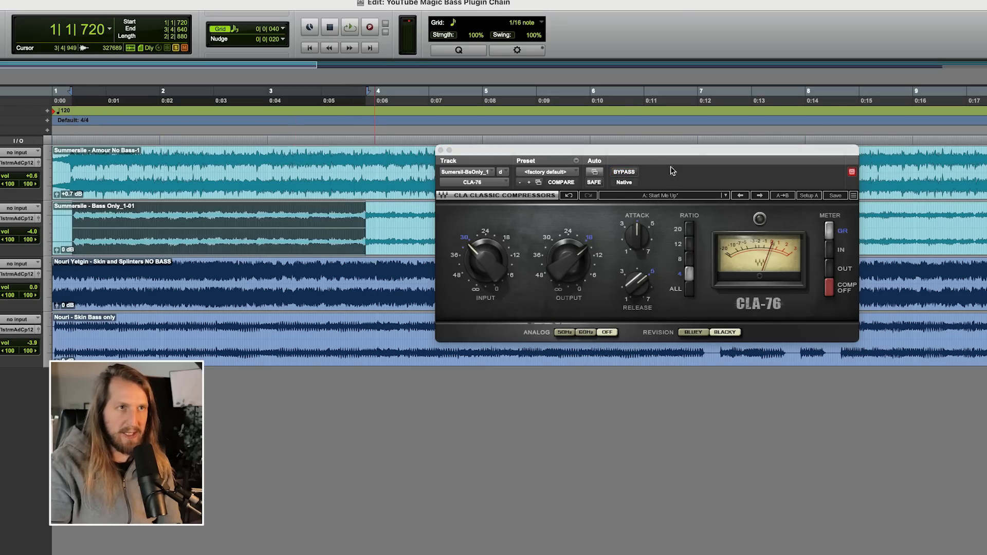
Step: Compare the bass with the CLA-76 engaged and bypassed again, re-engage it and close the plug-in
click(73, 218)
key(space)
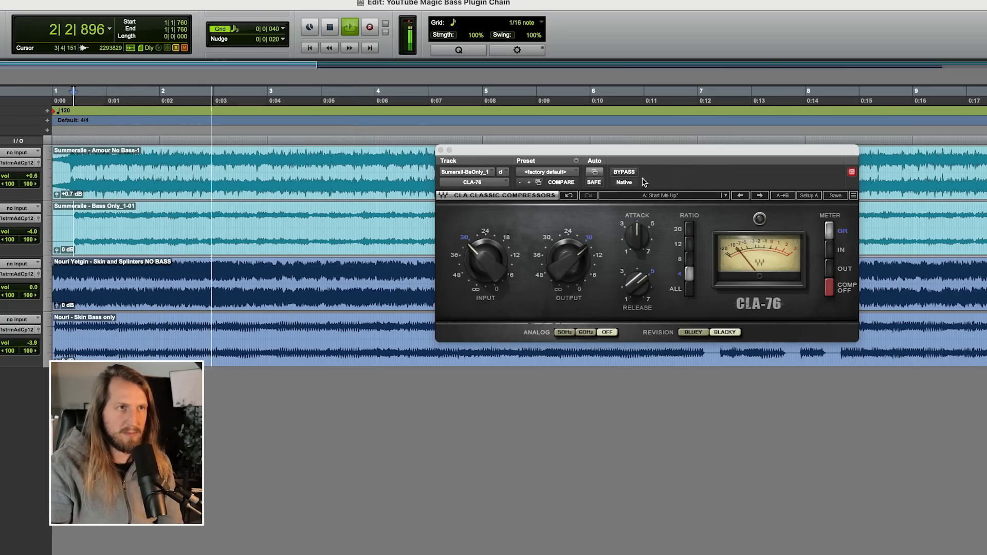
drag(642, 181, 780, 186)
click(778, 184)
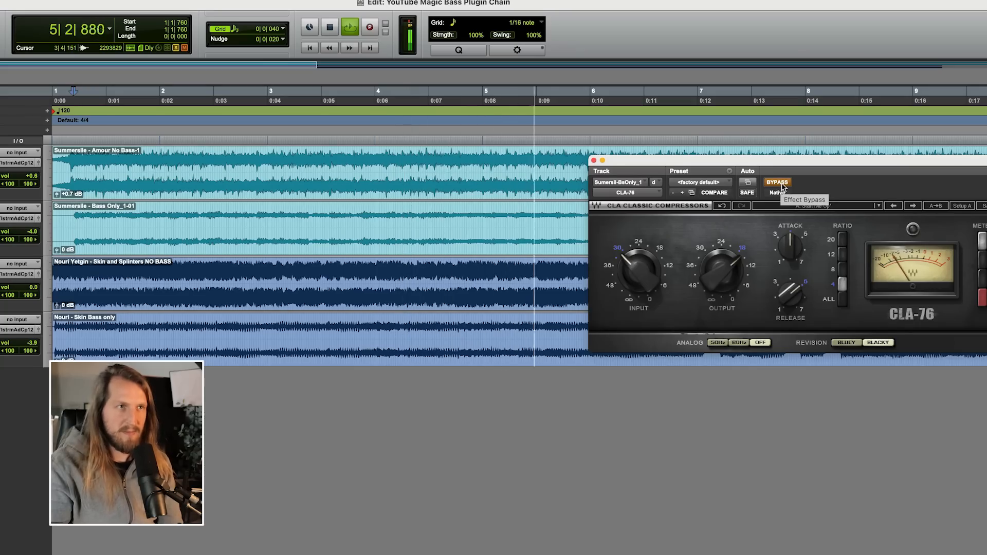
key(space)
click(420, 219)
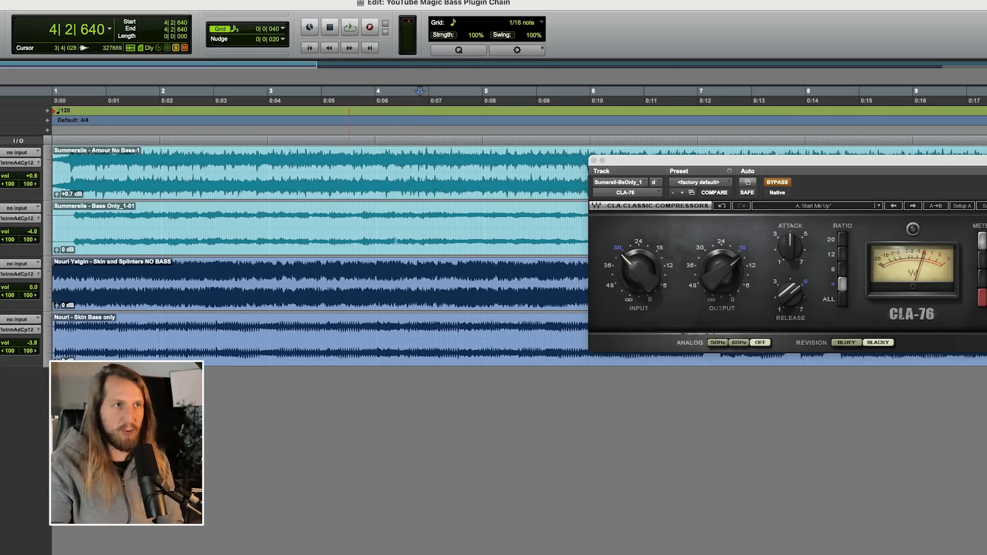
click(779, 187)
click(594, 161)
Step: Insert the stereo FabFilter Pro-Q 3 after the CLA-76 on the Summersile bass-only track and move its window fully into view
click(75, 226)
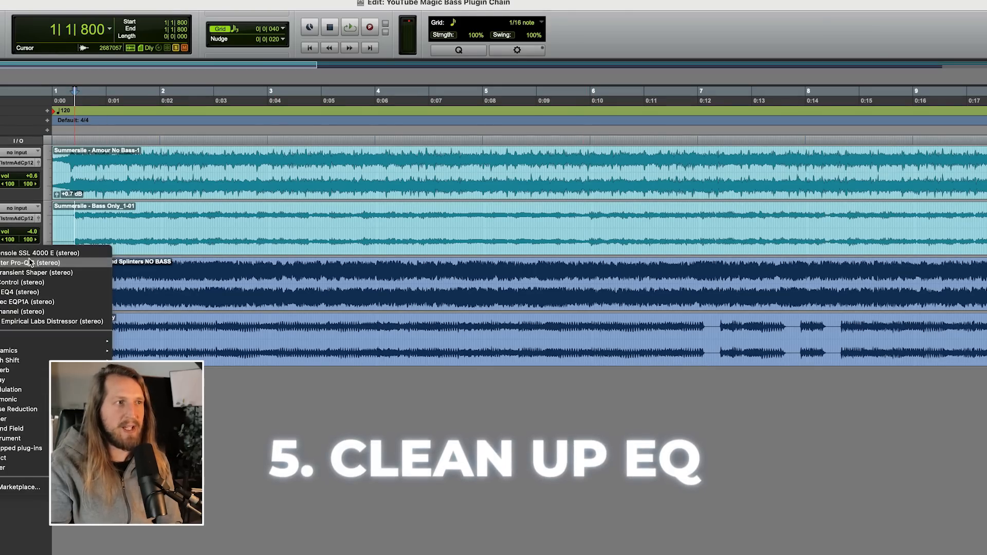
click(31, 263)
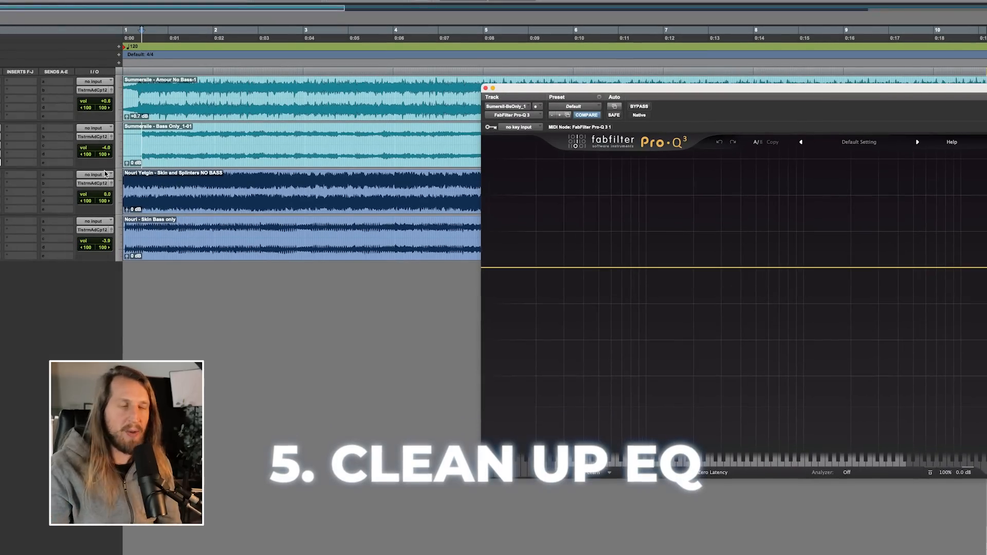
drag(834, 88, 743, 87)
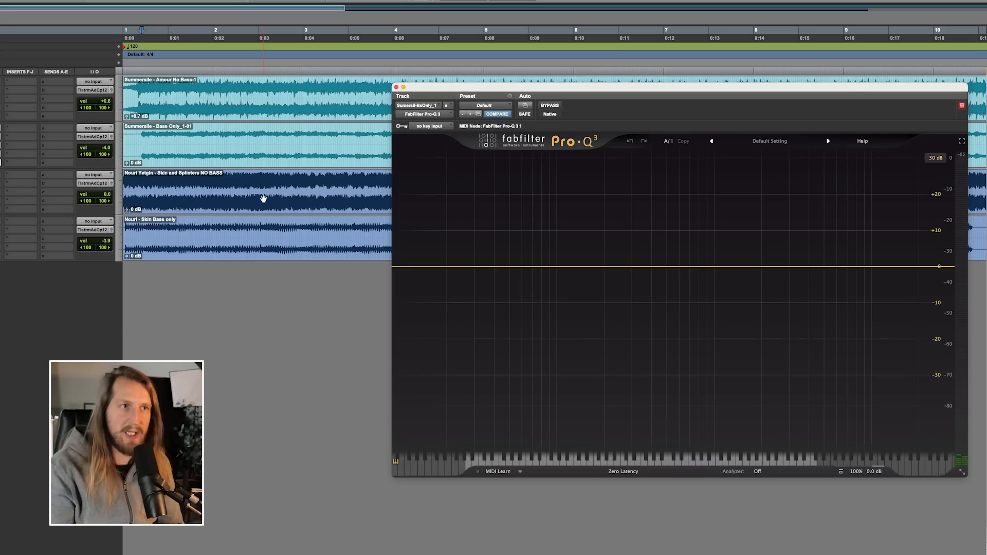
Step: Add a narrow bell band in the upper frequencies of Pro-Q 3 and cut it by about 5 dB
click(776, 264)
drag(777, 262, 793, 238)
drag(787, 409, 784, 470)
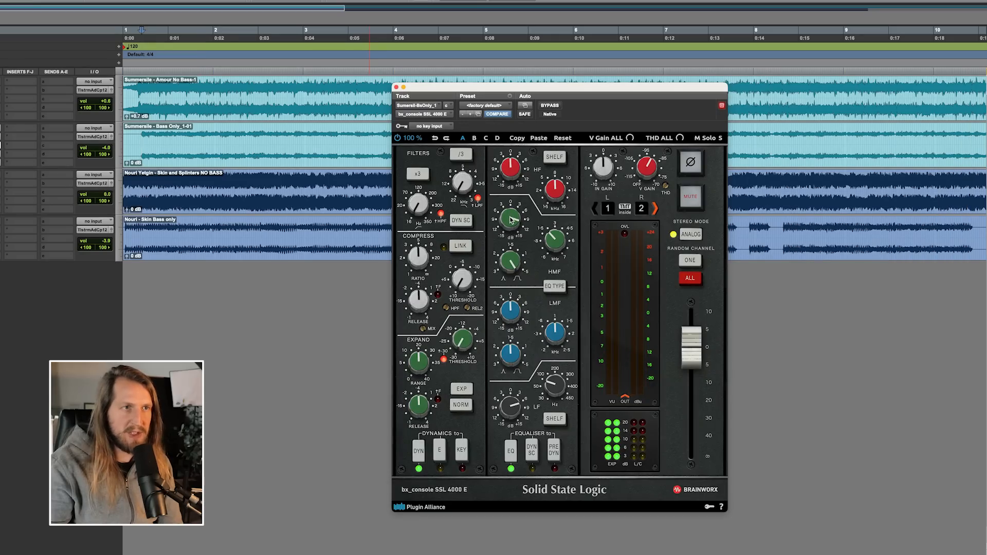
Step: Play the Summersile bass and compare it with Pro-Q 3 bypassed and engaged
key(space)
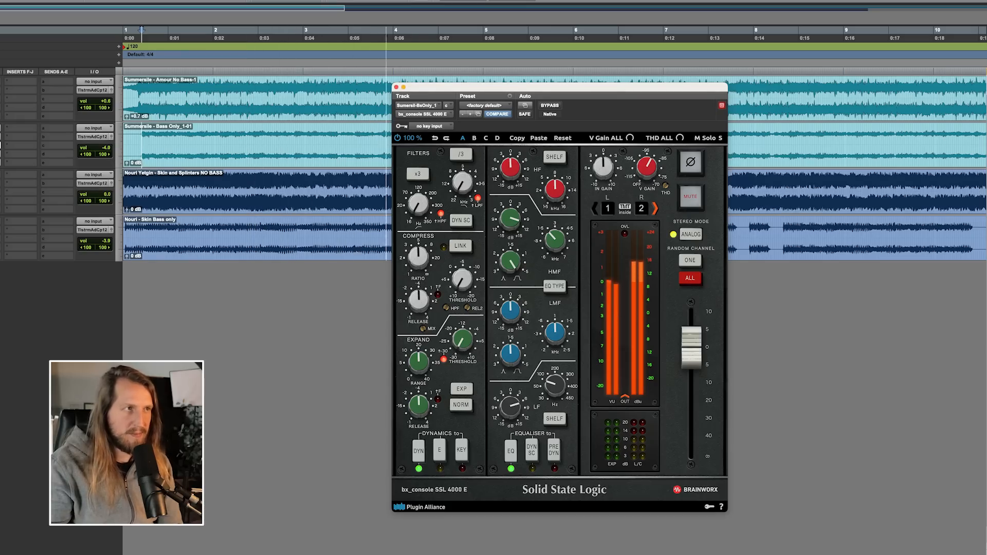
click(1, 163)
click(549, 105)
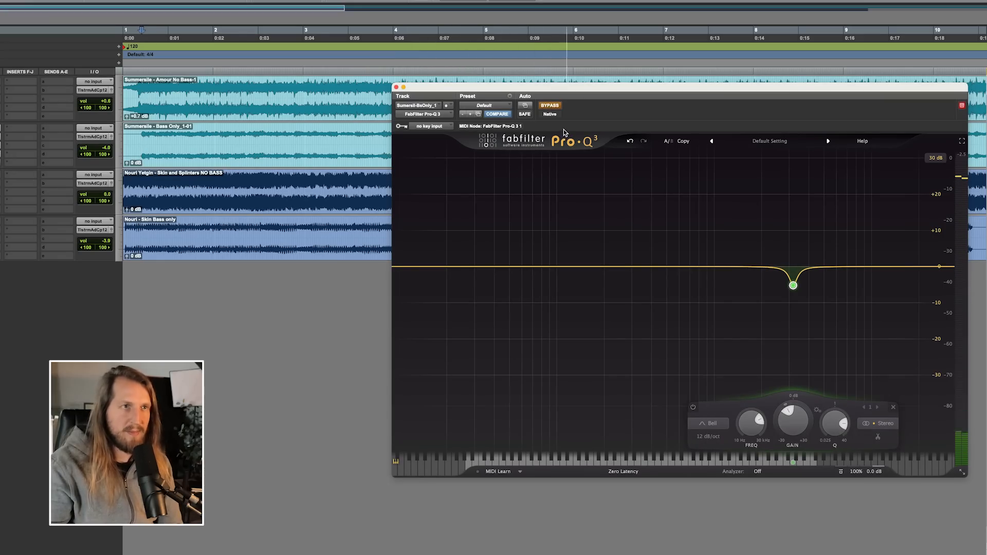
click(550, 106)
drag(571, 93, 575, 95)
key(space)
mouse_move(837, 282)
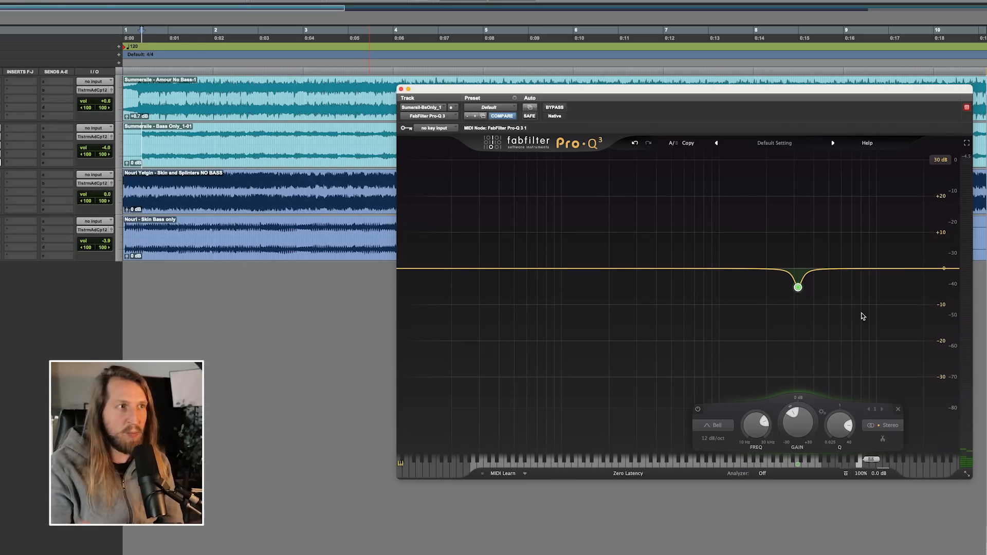
mouse_move(784, 270)
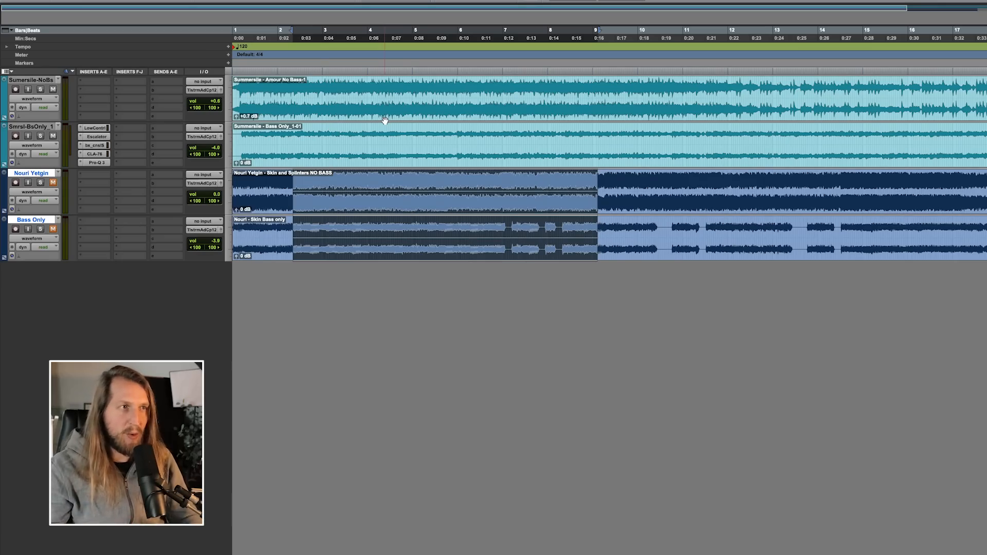
Step: Copy the Low Control, Escalator, bx_console, CLA-76 and Pro-Q 3 inserts from the Summersile bass-only track to the Bass Only track
click(312, 141)
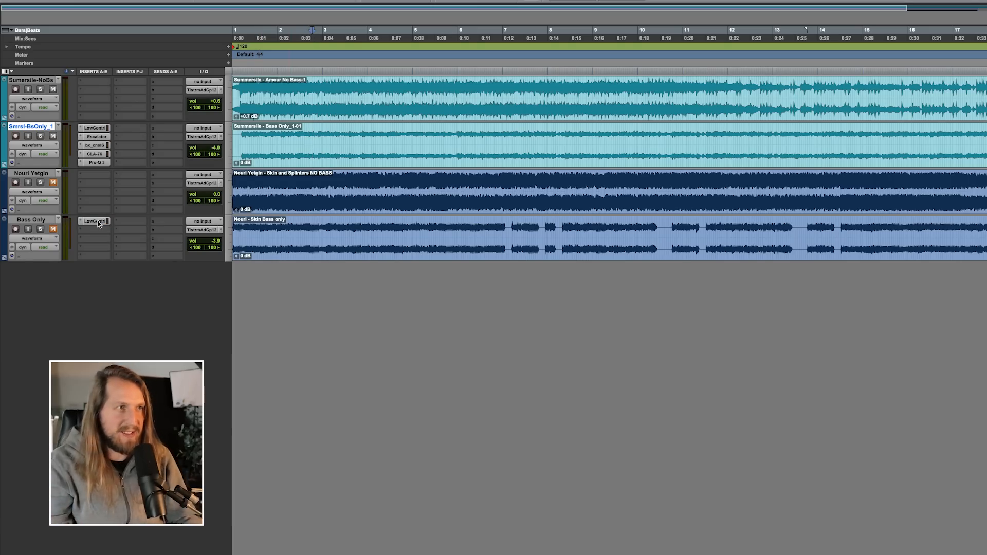
drag(276, 194, 668, 230)
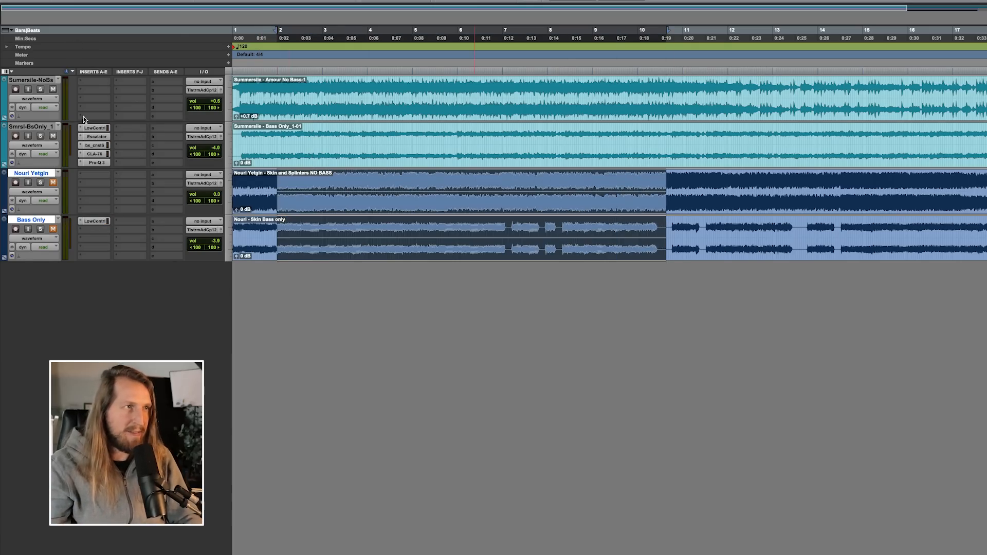
drag(96, 137, 101, 230)
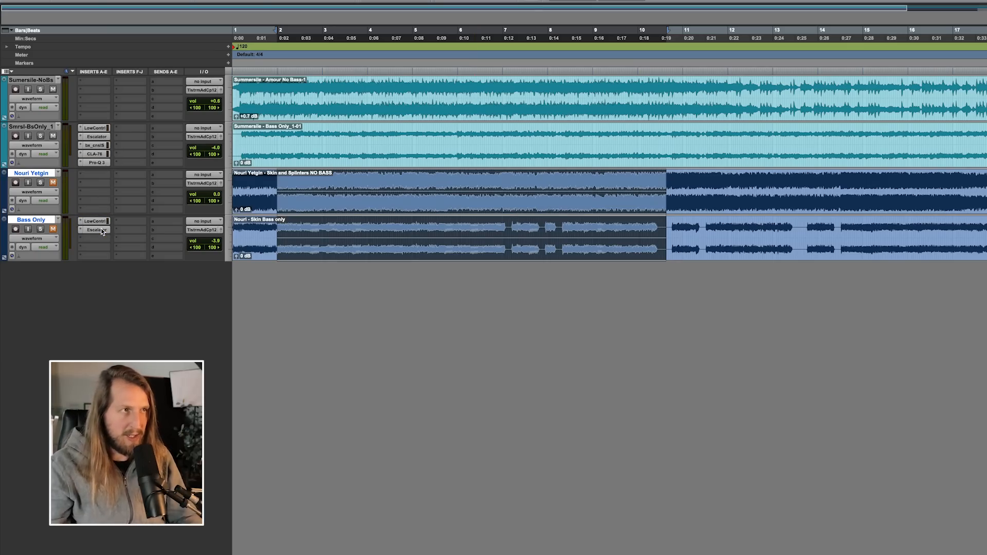
drag(102, 165, 96, 238)
drag(97, 155, 96, 247)
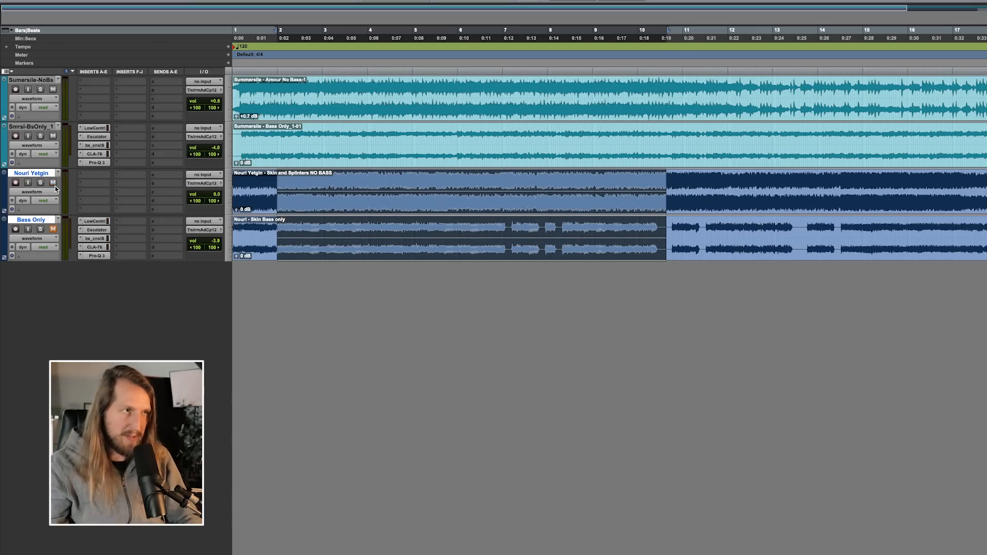
Step: Play from just before bar 2 with the Skin and Splinters no-bass track soloed, and again with only Bass Only soloed
click(40, 231)
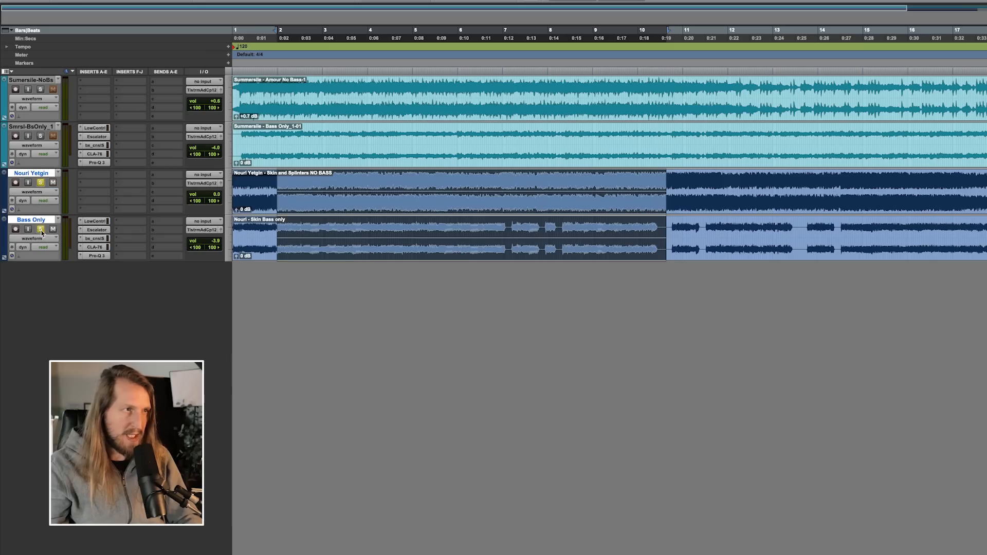
click(287, 183)
click(274, 183)
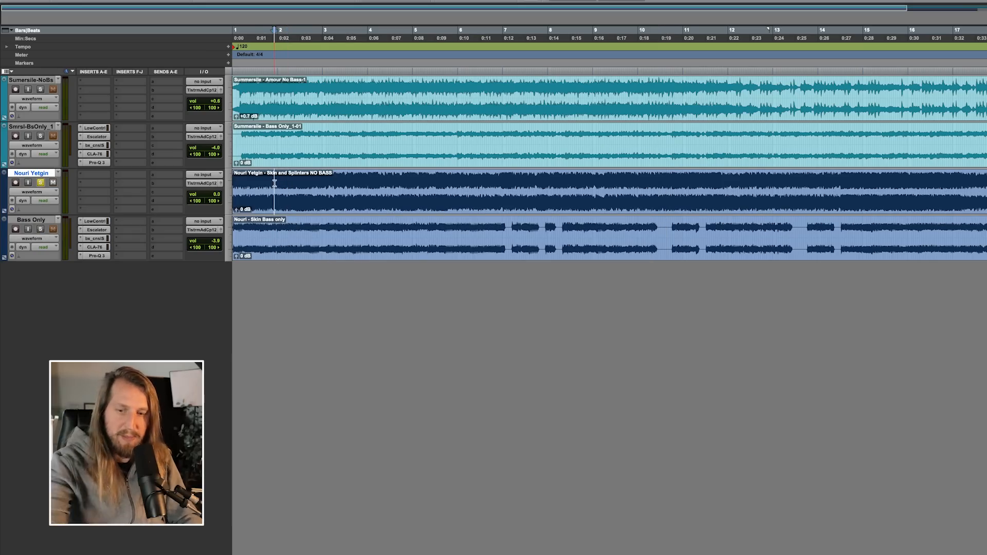
key(space)
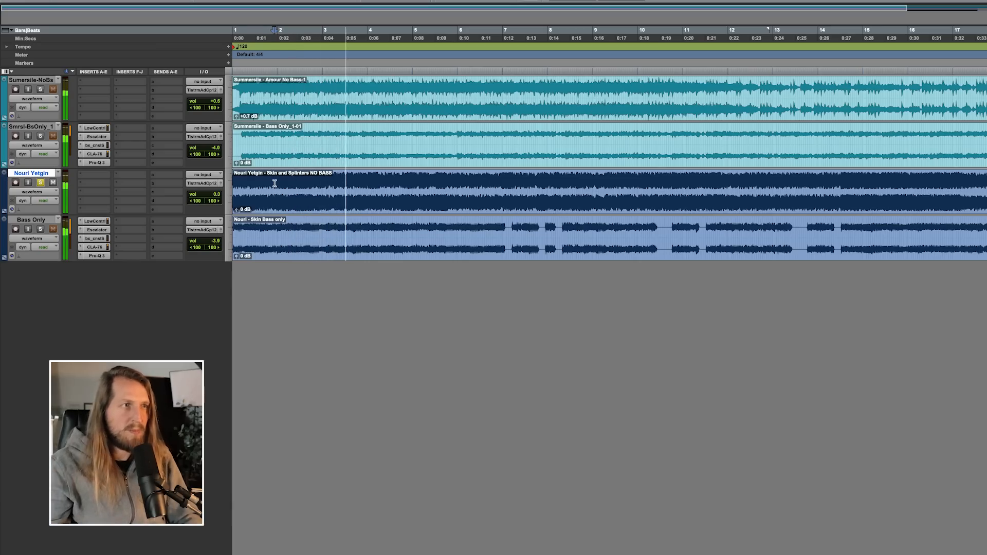
click(40, 229)
key(space)
key(space)
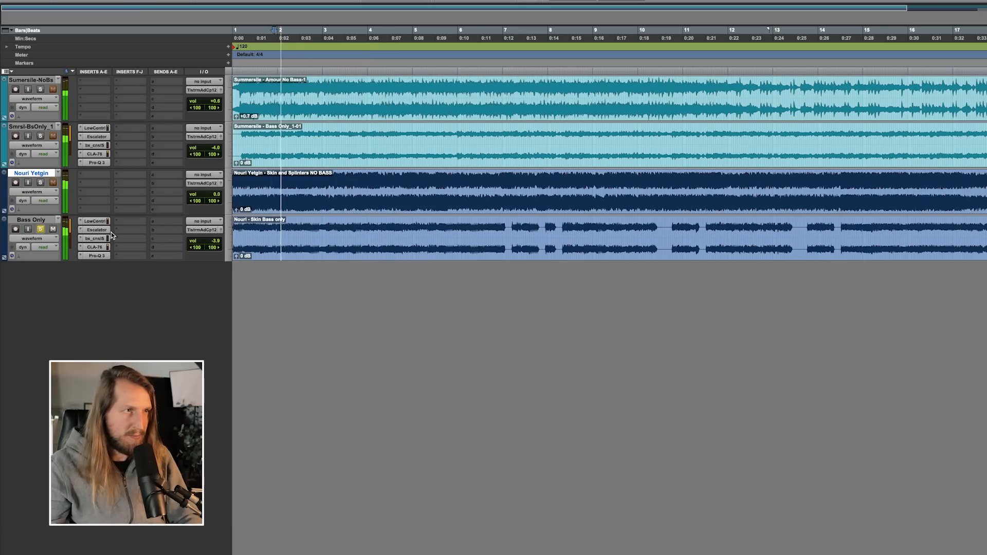
Step: Bypass all five inserts on the Bass Only track and reset its volume to 0.0 dB while it plays
key(space)
super+click(98, 221)
super+click(98, 231)
super+click(97, 238)
super+click(98, 248)
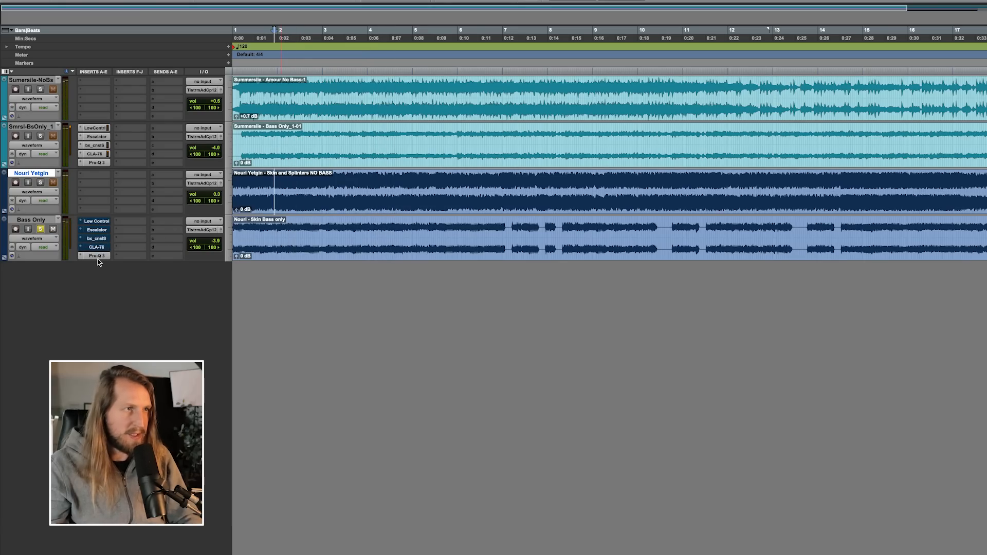
key(space)
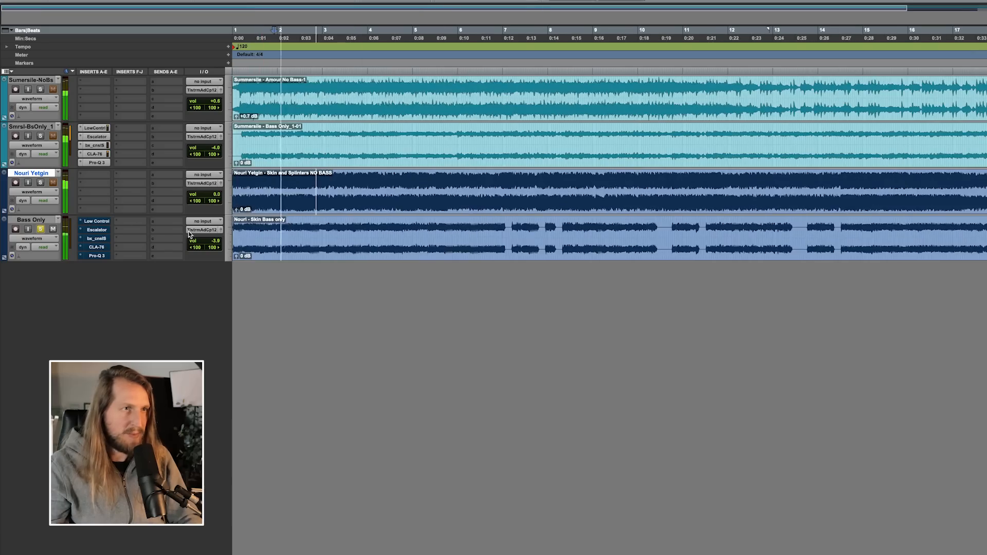
alt+click(205, 241)
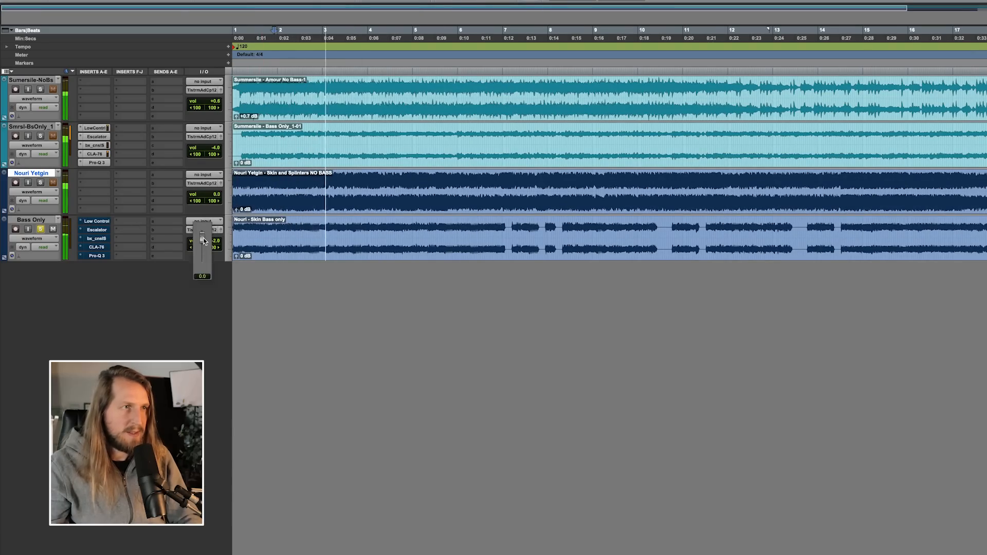
Step: Re-engage Low Control on the Bass Only track and play the bass through it with its window open
super+click(96, 222)
key(space)
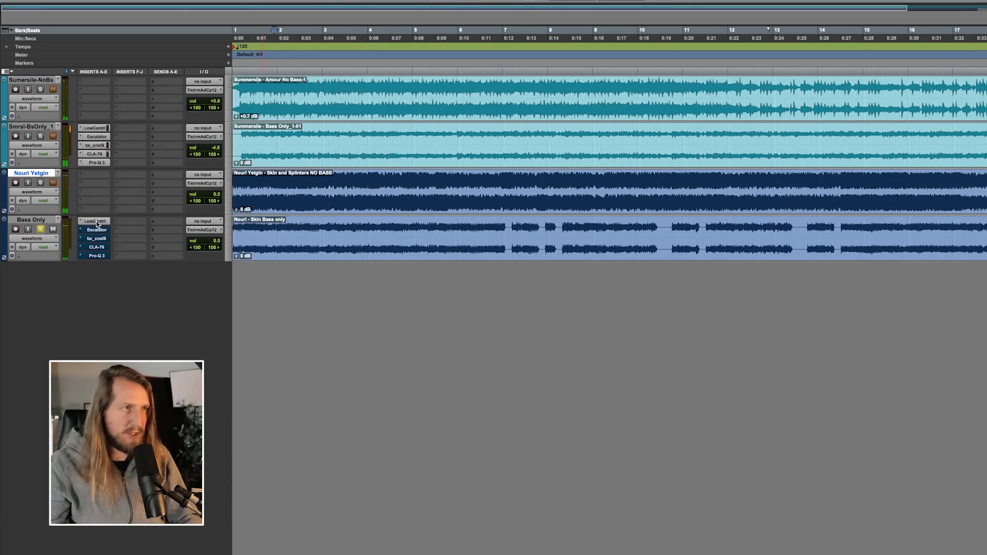
key(space)
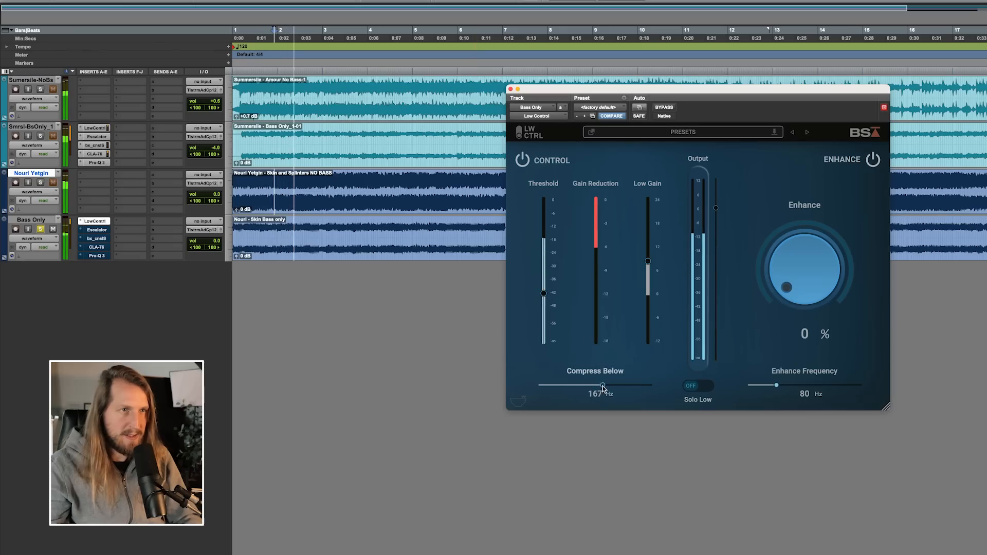
mouse_move(649, 261)
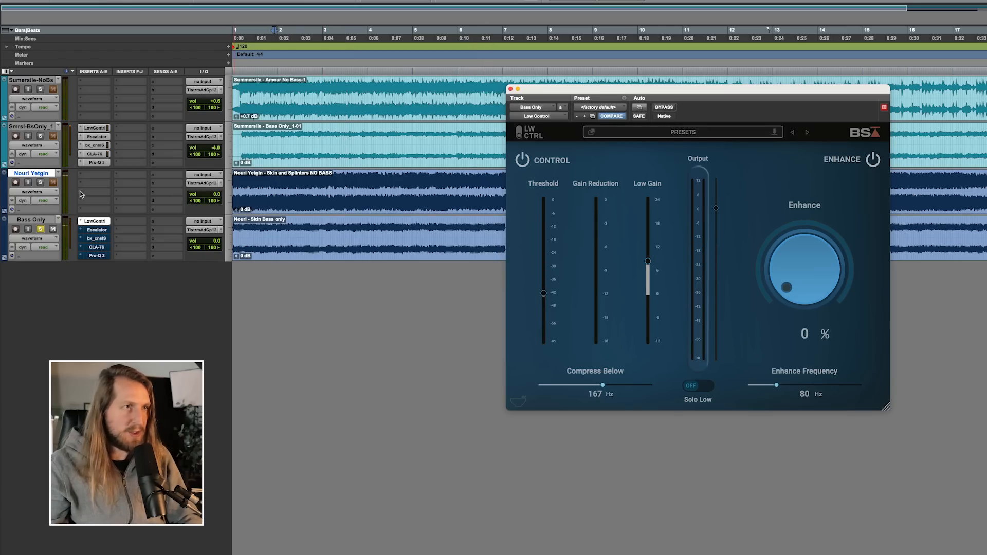
Step: Engage the Escalator on the Bass Only track and adjust its saturation amount by ear, trying 10%
click(96, 231)
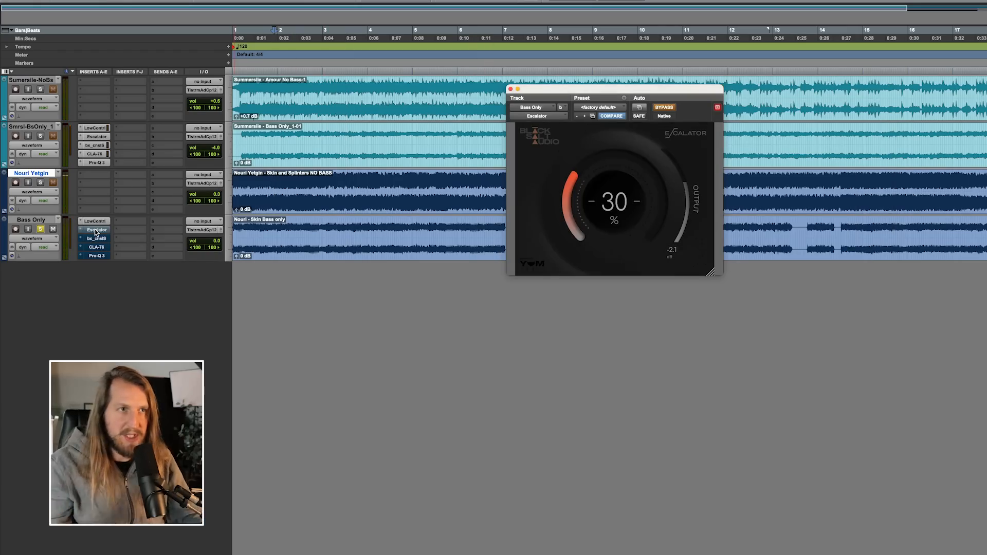
click(664, 107)
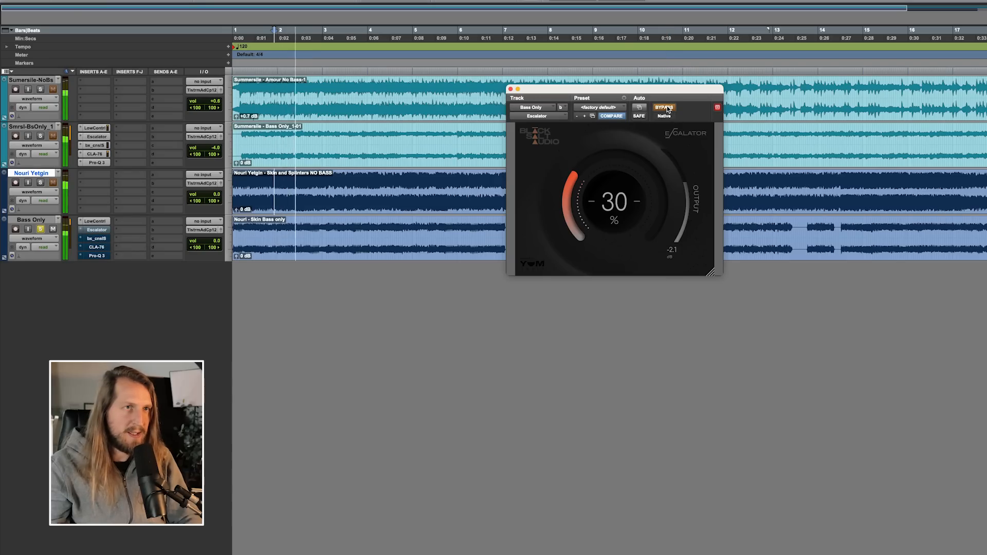
click(664, 107)
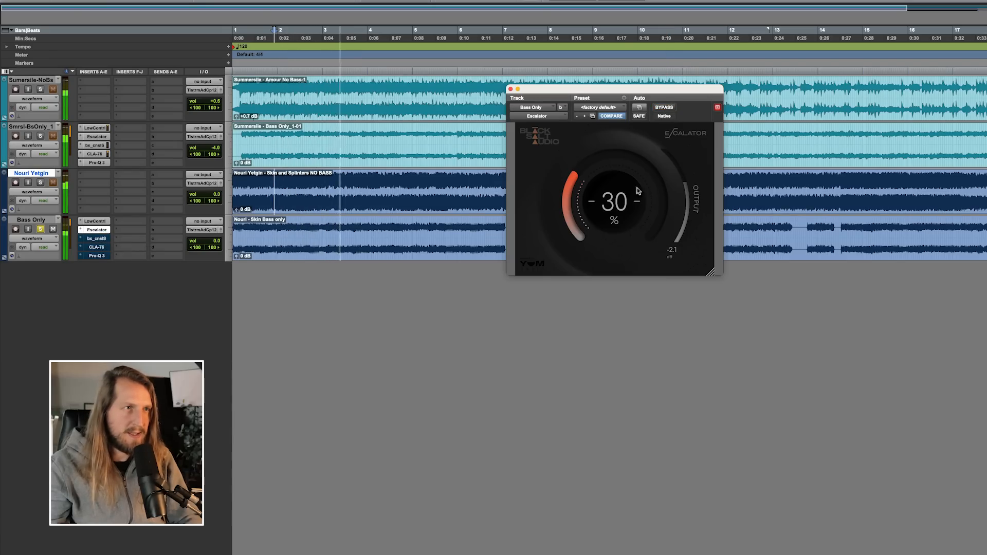
drag(606, 202, 600, 222)
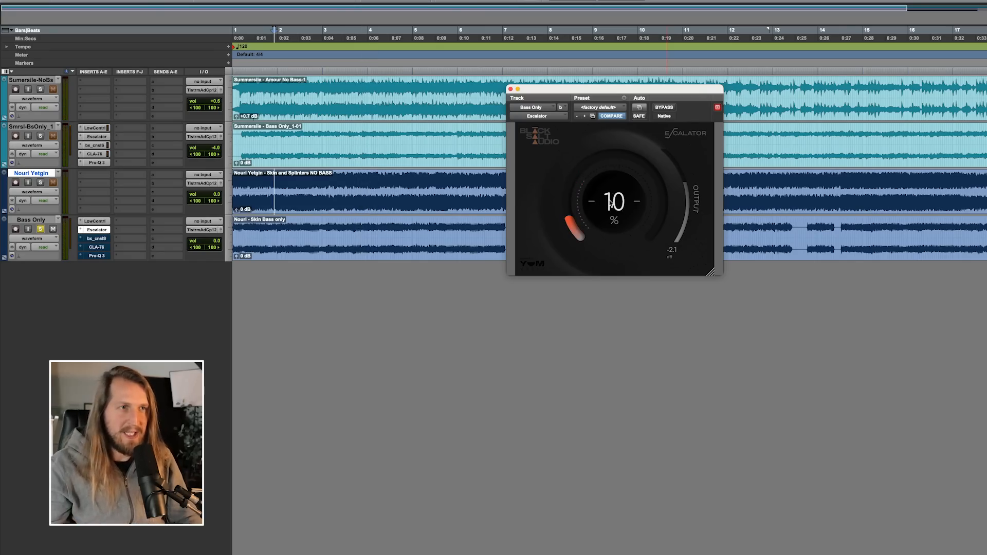
key(space)
drag(625, 233, 611, 210)
key(space)
Step: Engage the bx_console SSL 4000 E on the Bass Only track, reduce its LF boost and lower the track volume to about -5.9 dB
click(108, 238)
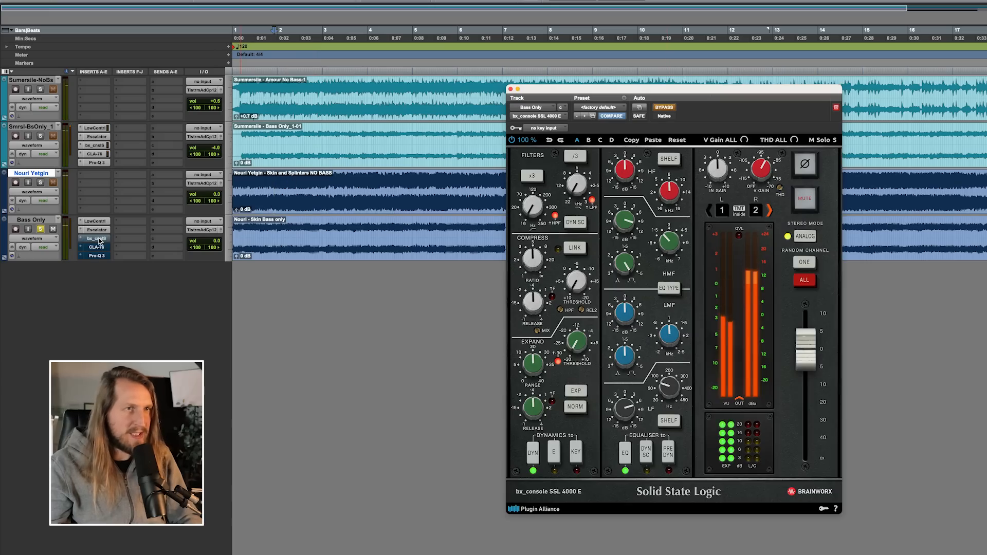
key(space)
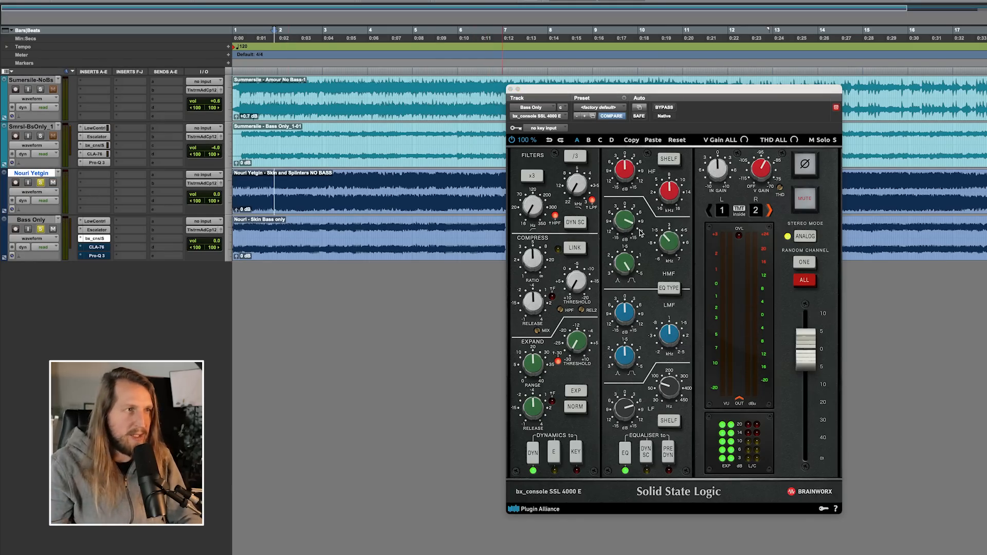
key(space)
drag(208, 236, 211, 249)
key(space)
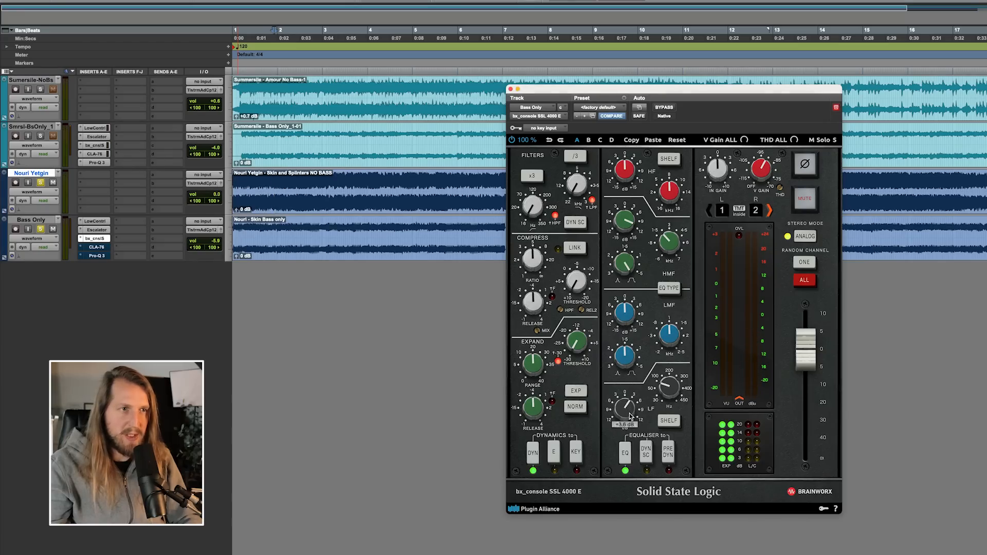
Step: Play the bass from about bar 2, switch the console's LF band to Bell and fine-tune its LF gain
drag(281, 234, 513, 256)
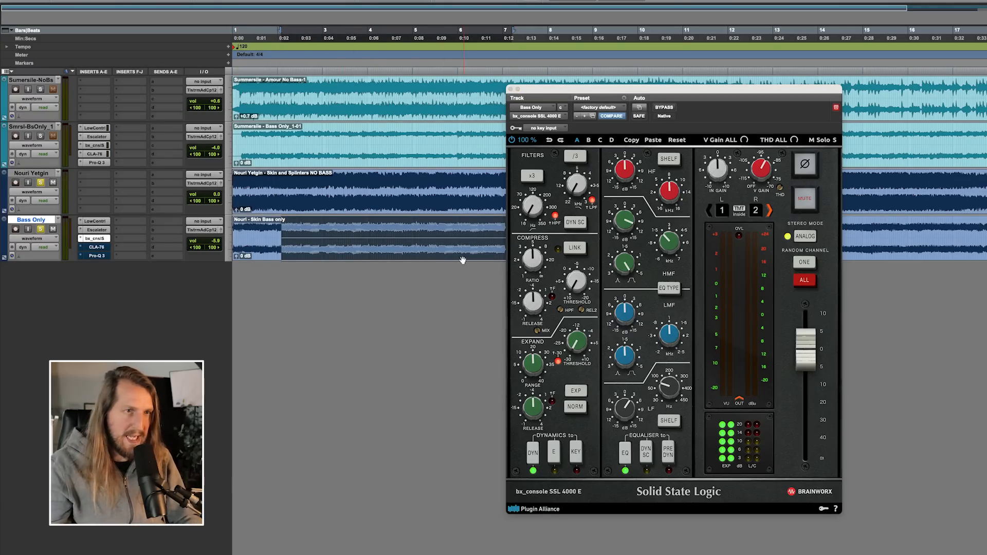
click(291, 227)
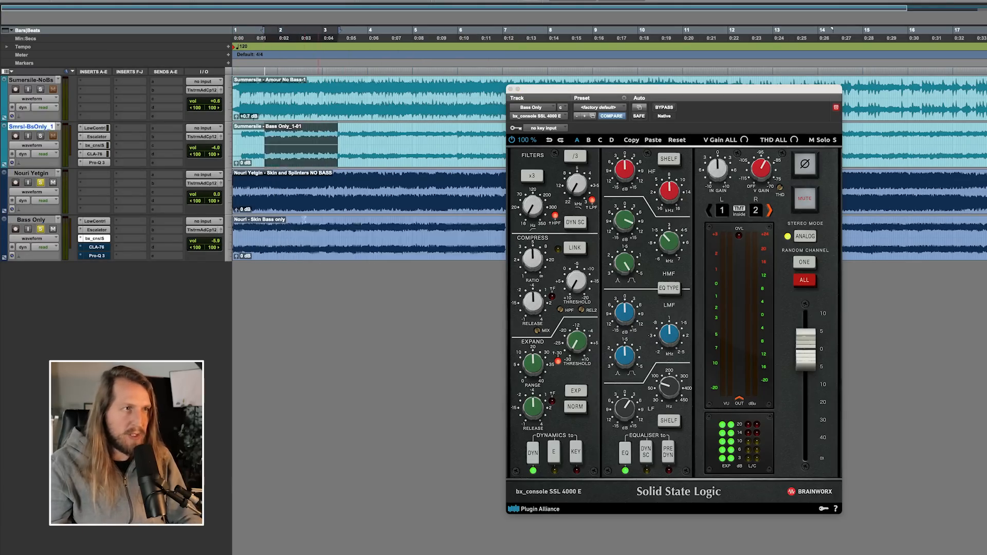
key(space)
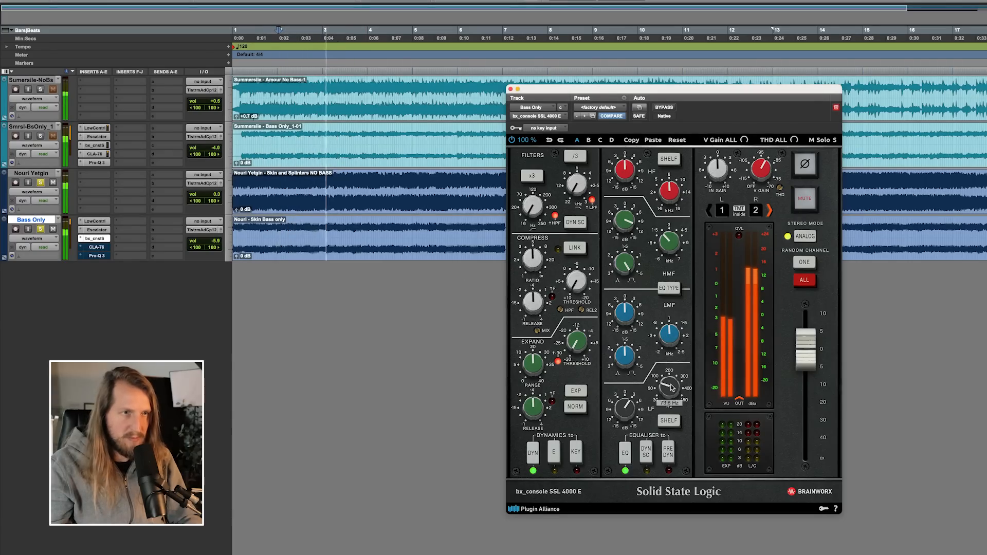
click(669, 421)
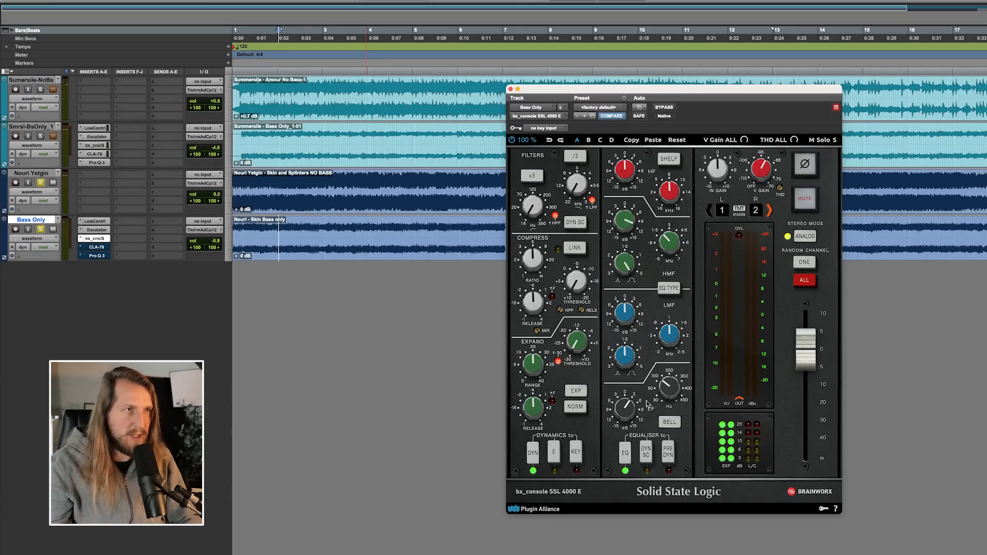
key(space)
mouse_move(621, 407)
mouse_down()
mouse_move(621, 399)
mouse_move(614, 414)
mouse_up()
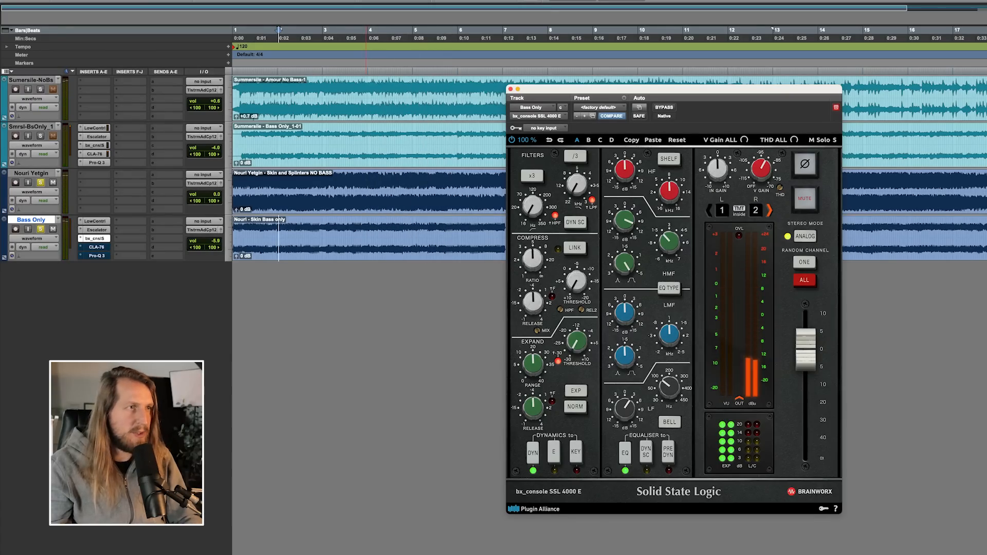
Step: Engage the CLA-76 on the Bass Only track, play the bass and set the compressor's input to about -29
click(98, 248)
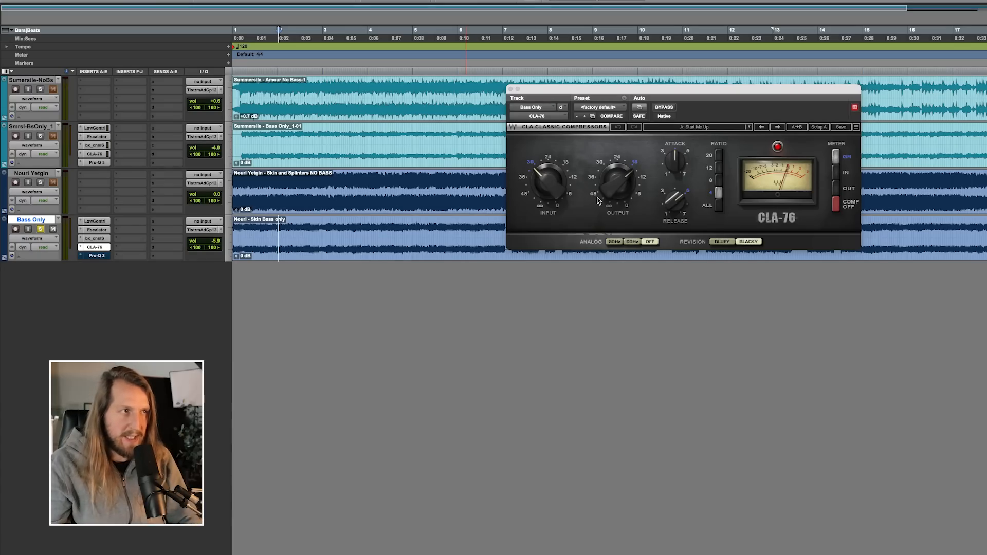
key(space)
drag(551, 178, 550, 182)
click(615, 175)
click(574, 183)
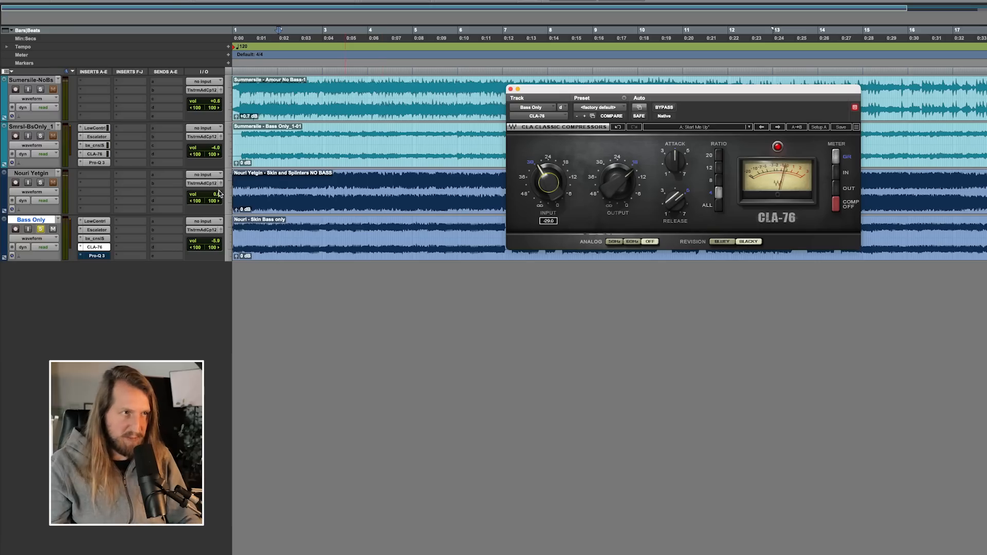
Step: Play the Bass Only clip from just before bar 2, lower the CLA-76 input further and set its output to -15.4
drag(268, 231, 986, 231)
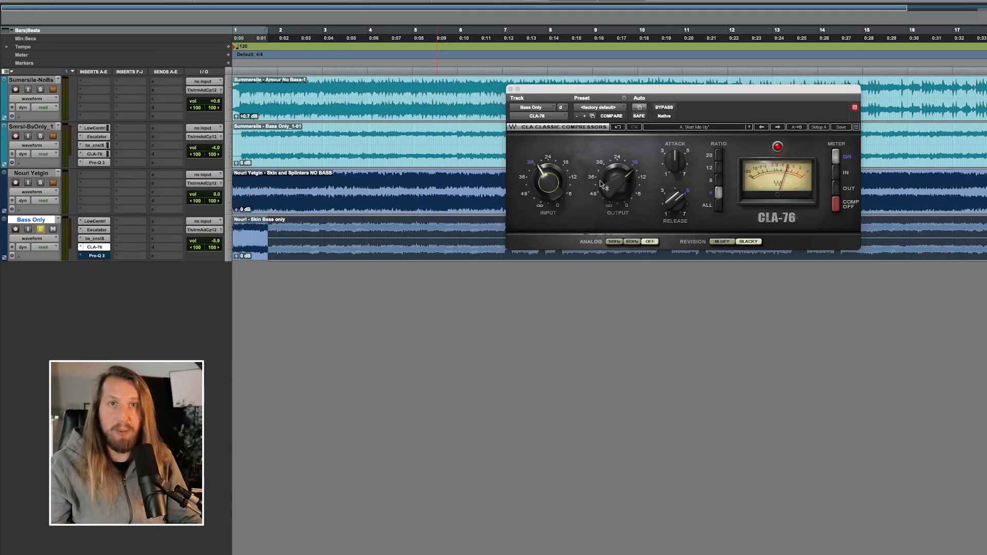
key(space)
drag(548, 183, 548, 197)
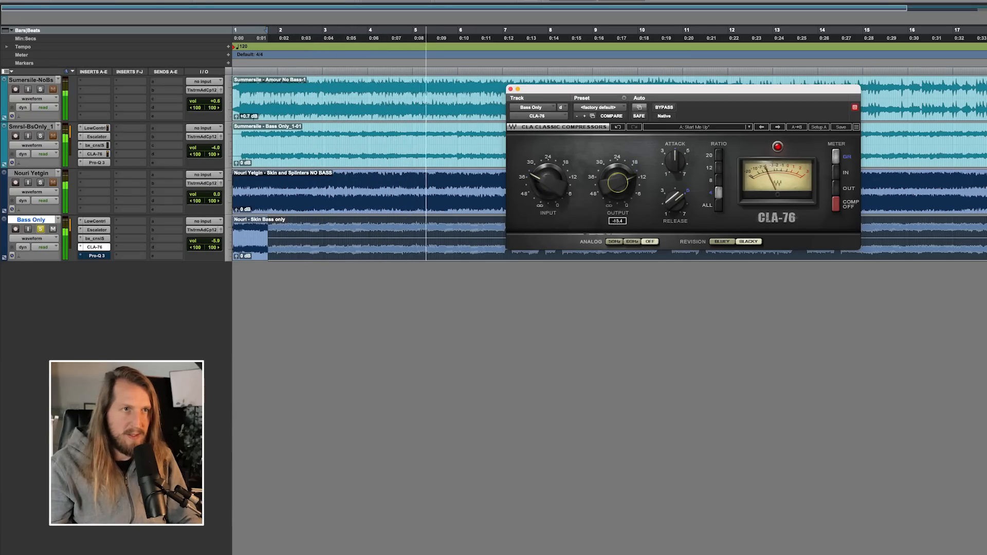
Step: Play the Bass Only clip from bar 2 to just past bar 6 and open the track's Pro-Q 3 equalizer
drag(274, 228, 473, 225)
key(space)
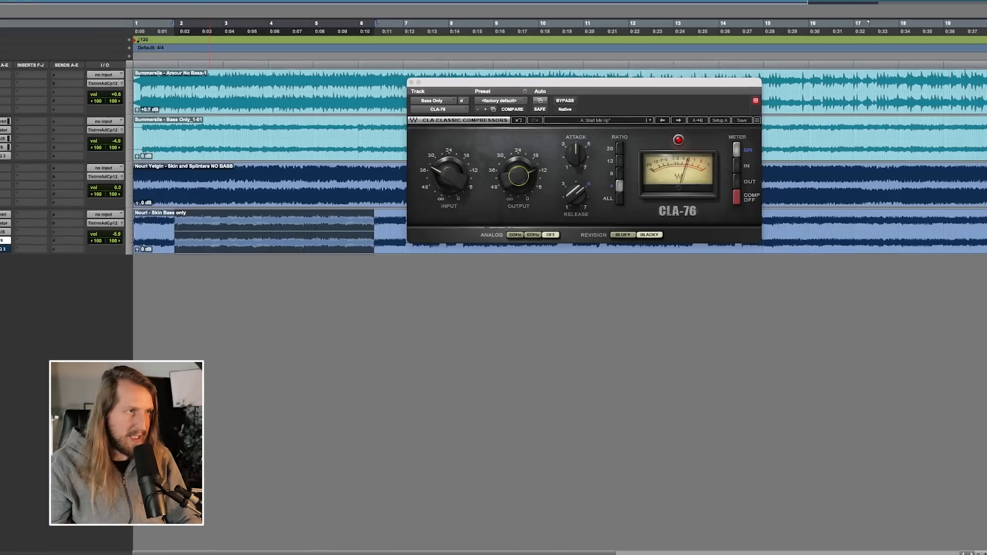
click(92, 255)
mouse_move(806, 286)
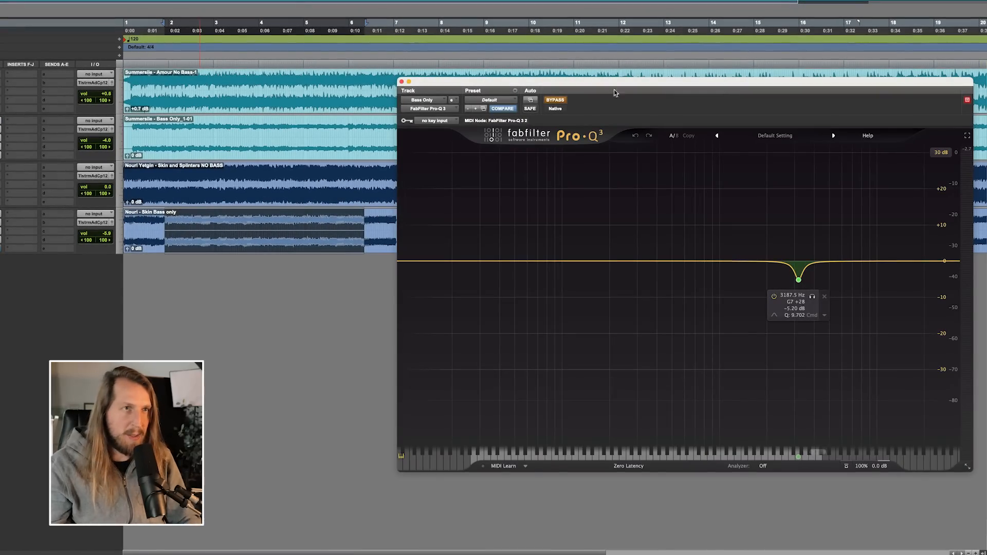
click(356, 224)
key(space)
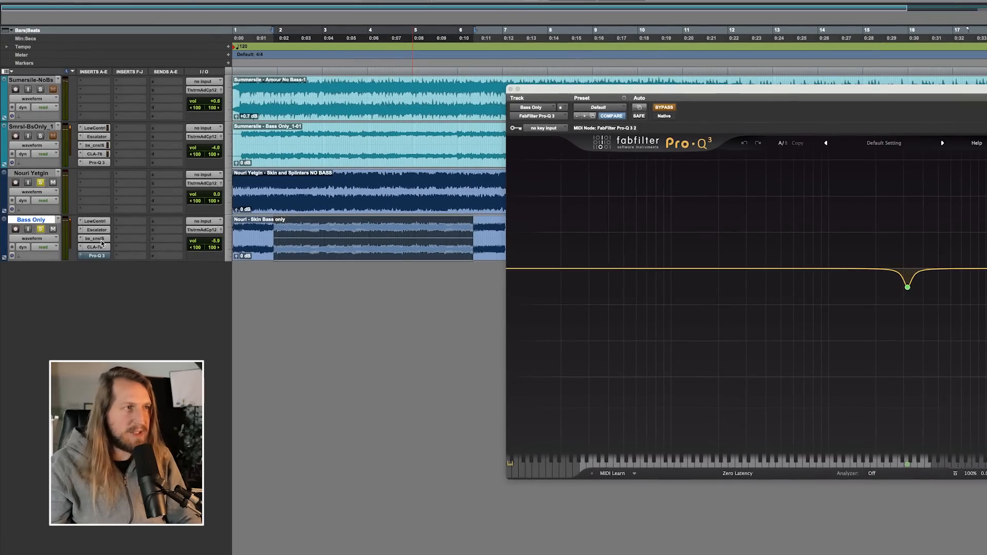
Step: Play the Skin and Splinters mix with the bass and fine-tune the HMF gain and frequency in the Bass Only track's bx_console SSL 4000 E
click(101, 240)
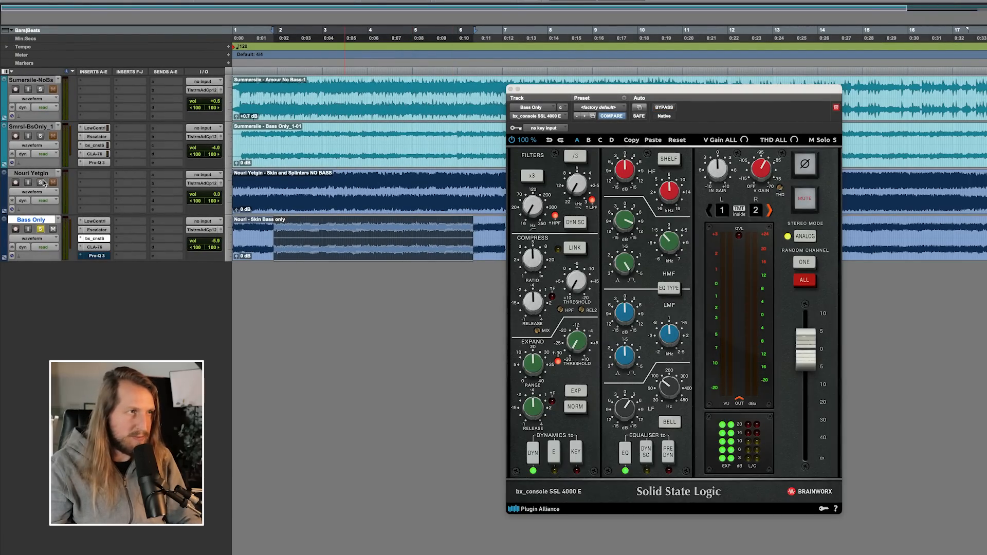
key(space)
mouse_move(663, 237)
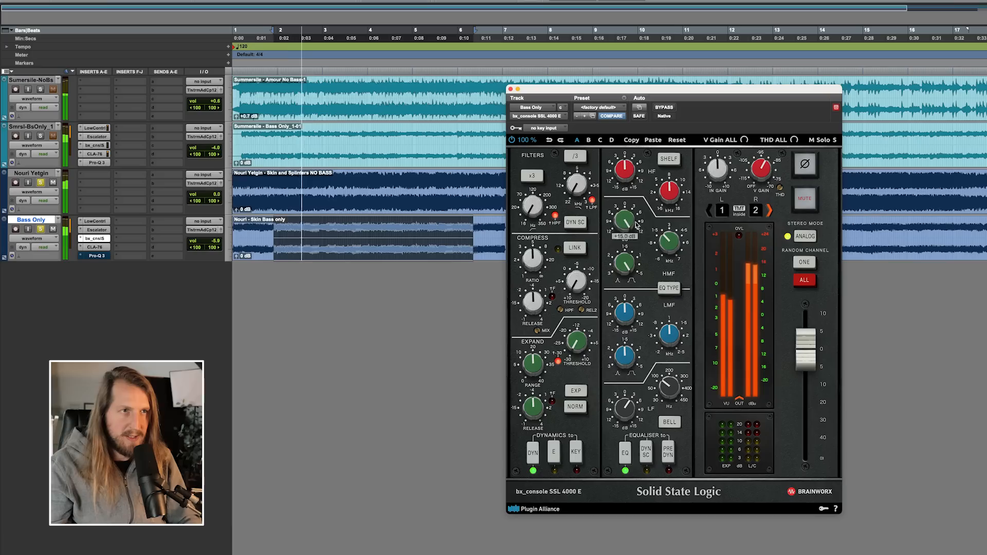
drag(663, 251, 662, 247)
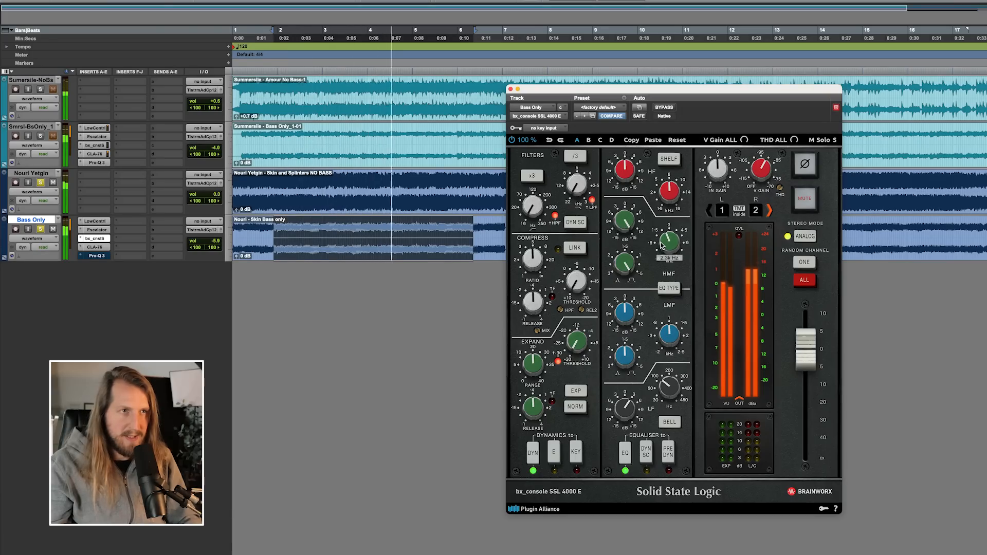
mouse_move(636, 229)
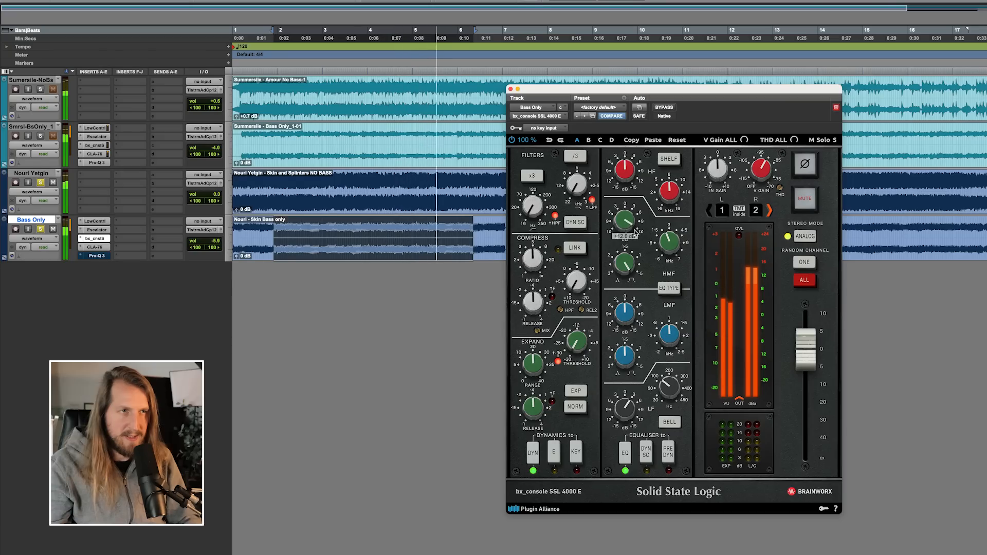
key(space)
mouse_move(664, 240)
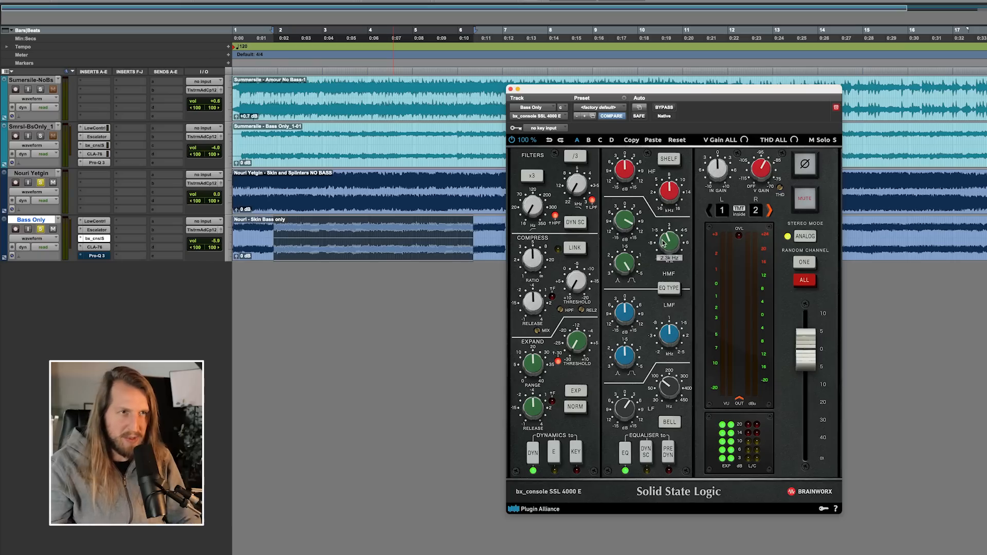
key(space)
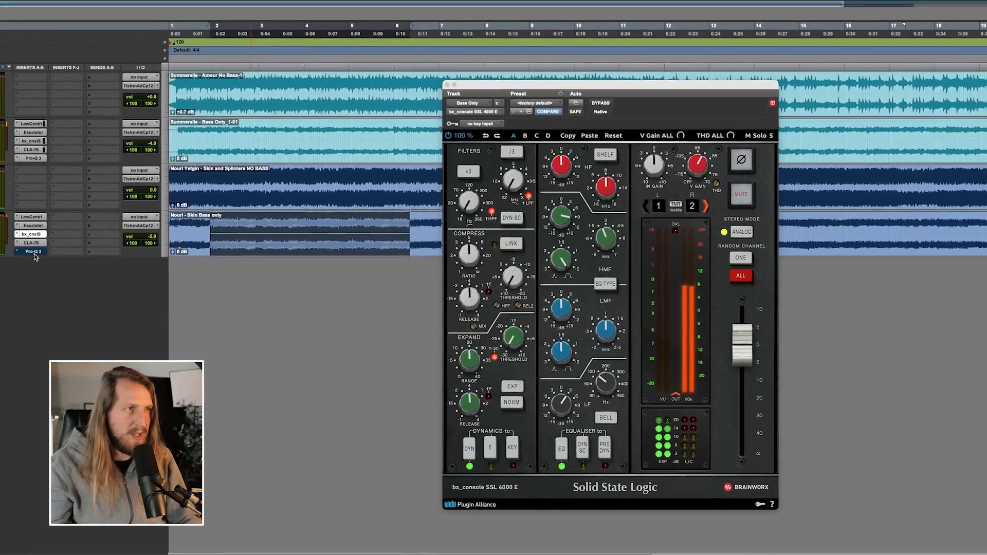
Step: Engage the Pro-Q 3 on the Bass Only track, shift its narrow cut slightly lower in frequency and make the cut shallower
click(34, 252)
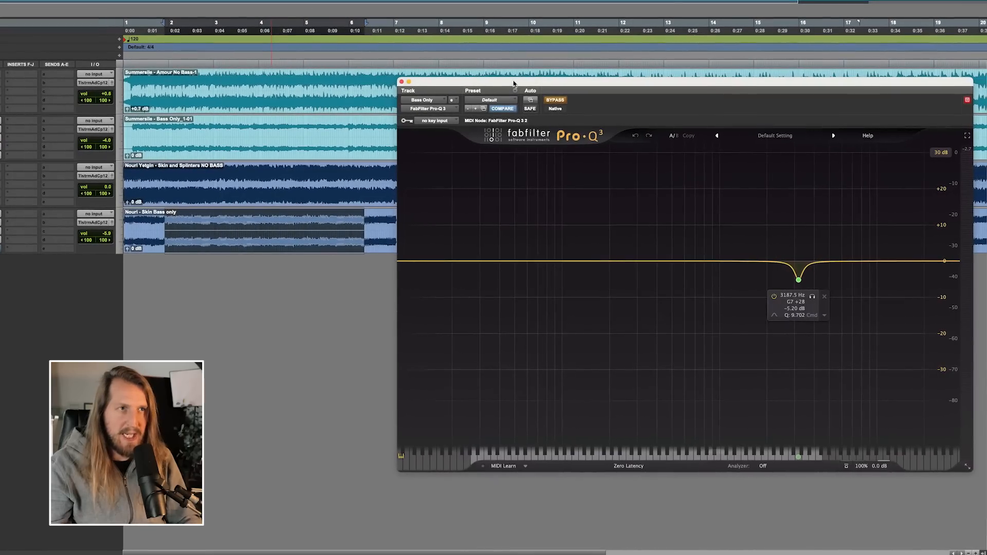
mouse_move(798, 280)
mouse_down()
mouse_move(775, 260)
mouse_move(820, 238)
mouse_move(851, 247)
mouse_move(791, 247)
mouse_move(786, 239)
mouse_move(788, 272)
mouse_up()
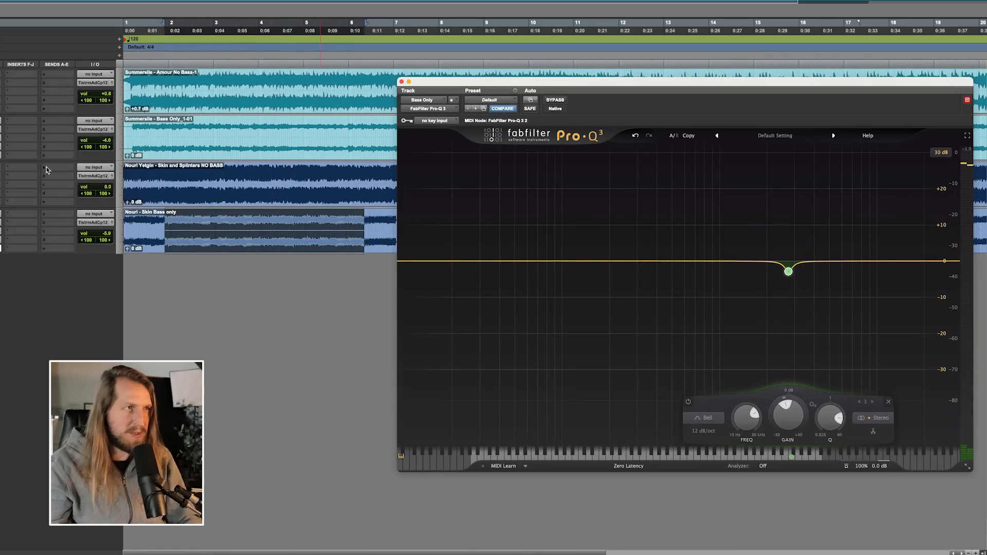
Step: Play the Skin and Splinters mix with its processed bass from bar 2, close the Pro-Q 3 and fine-tune the Bass Only track's volume
click(167, 170)
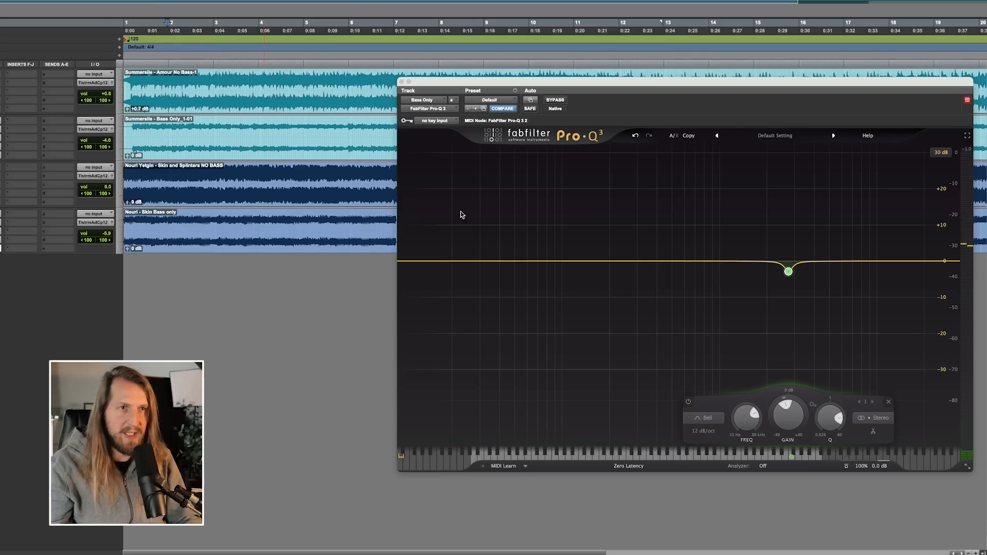
key(space)
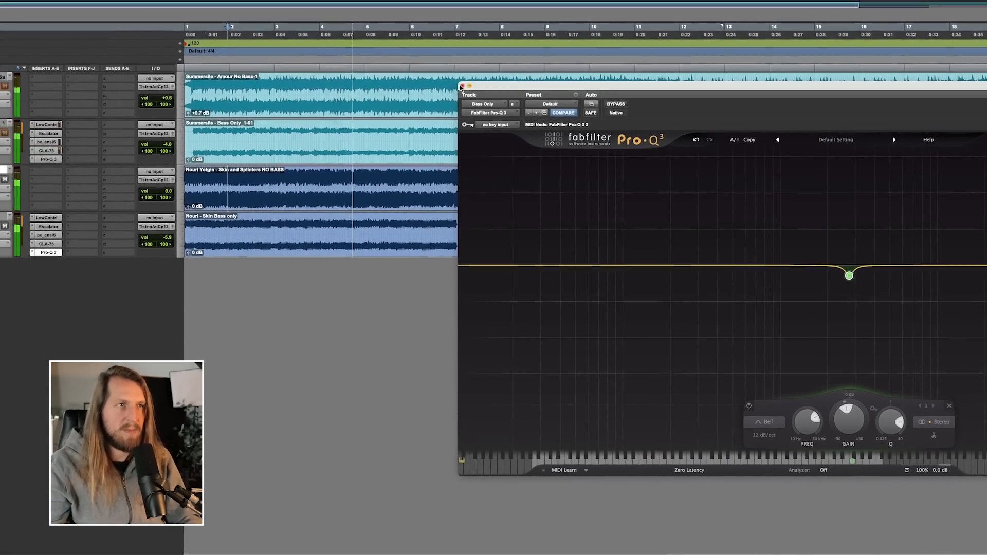
key(space)
click(416, 82)
drag(206, 249, 210, 245)
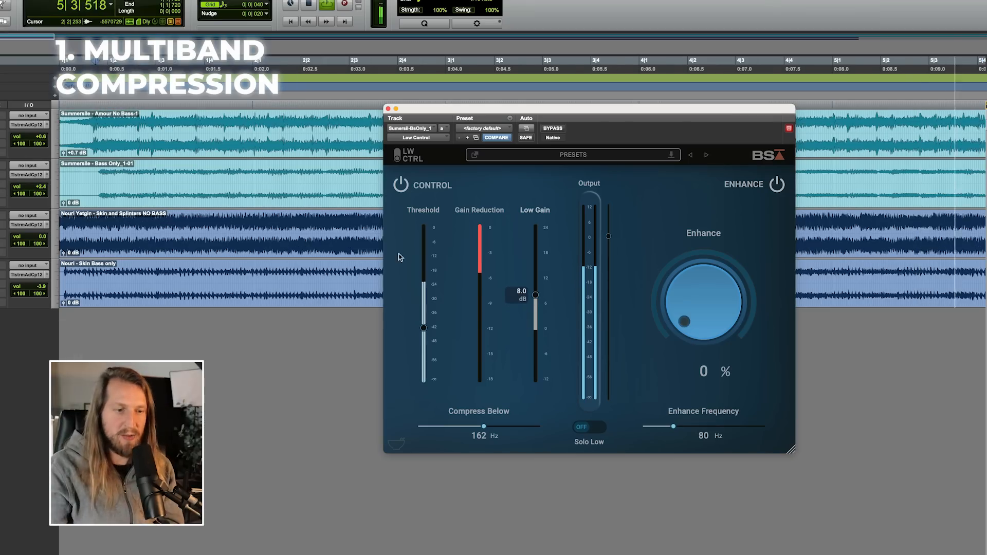
Step: Fine-tune Low Control's Low Gain on the Summersile bass track around 8 dB during playback
drag(529, 298, 535, 296)
key(space)
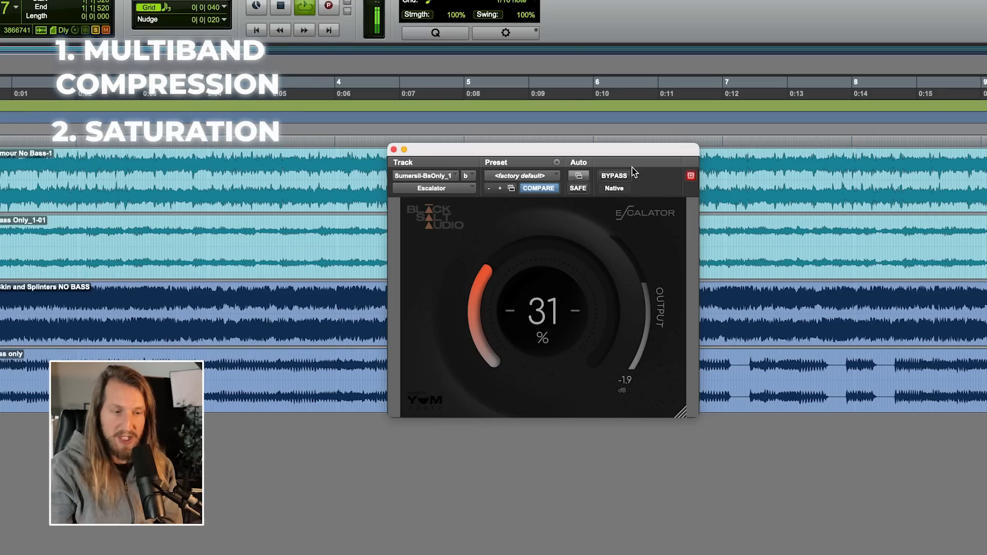
Step: Compare the Summersile bass with Escalator bypassed and active, and set its saturation amount to 30%
click(625, 176)
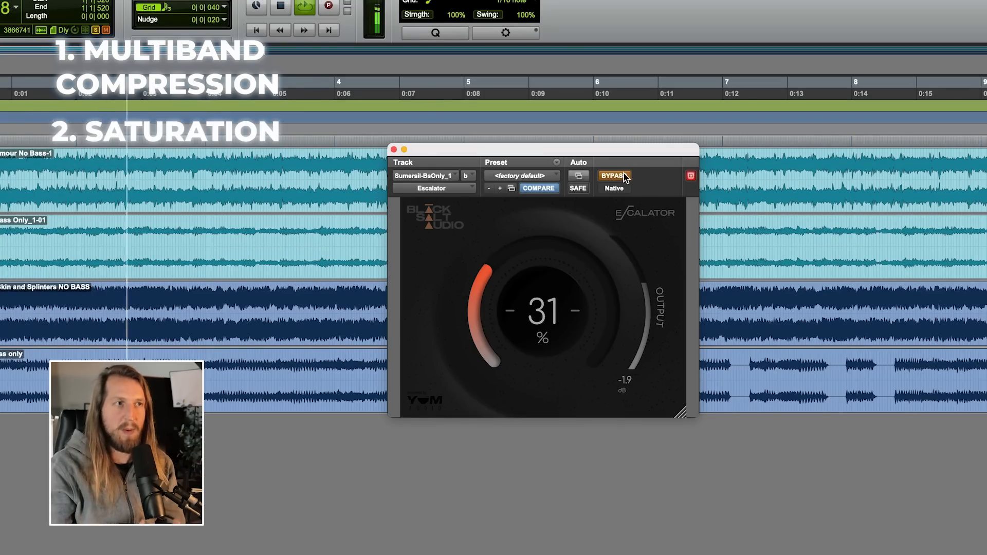
click(625, 176)
drag(550, 303, 550, 305)
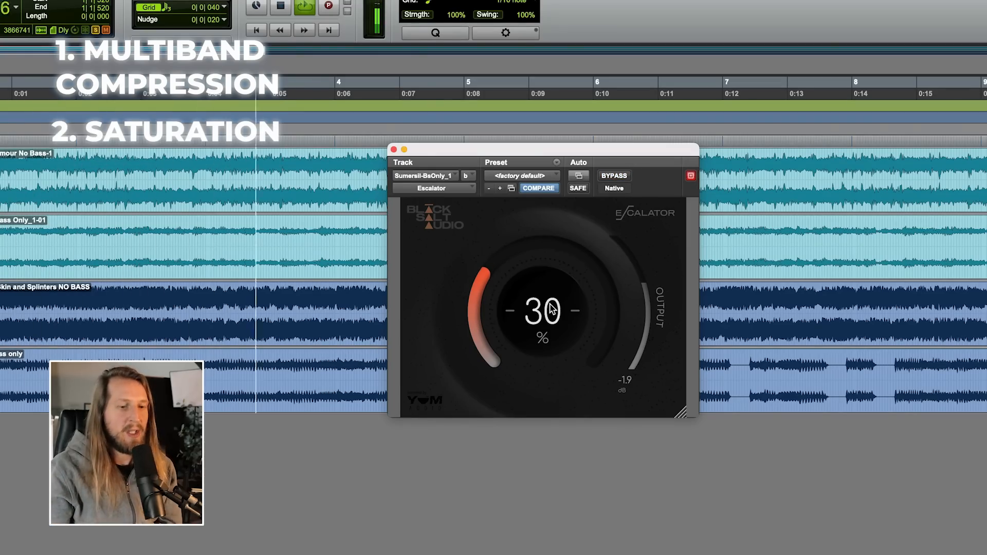
key(space)
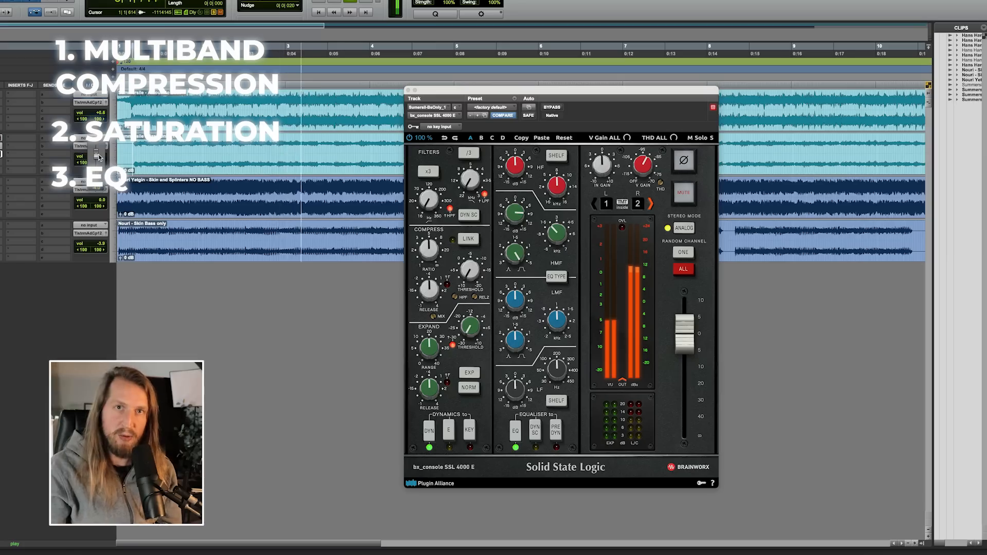
Step: Lower the Summersile bass track's volume to -4.0 dB and toggle the LF band shape in its bx_console SSL 4000 E
drag(99, 157, 94, 154)
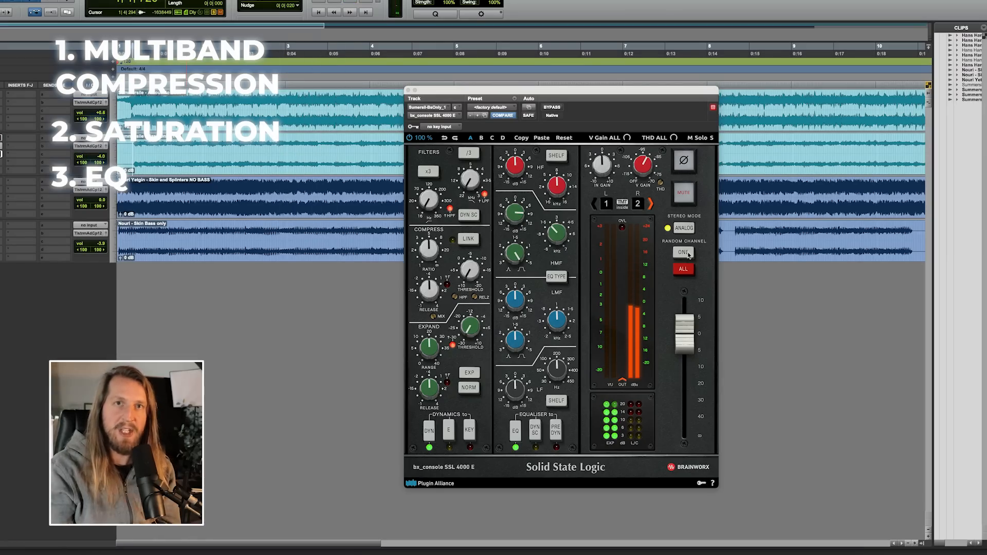
click(565, 404)
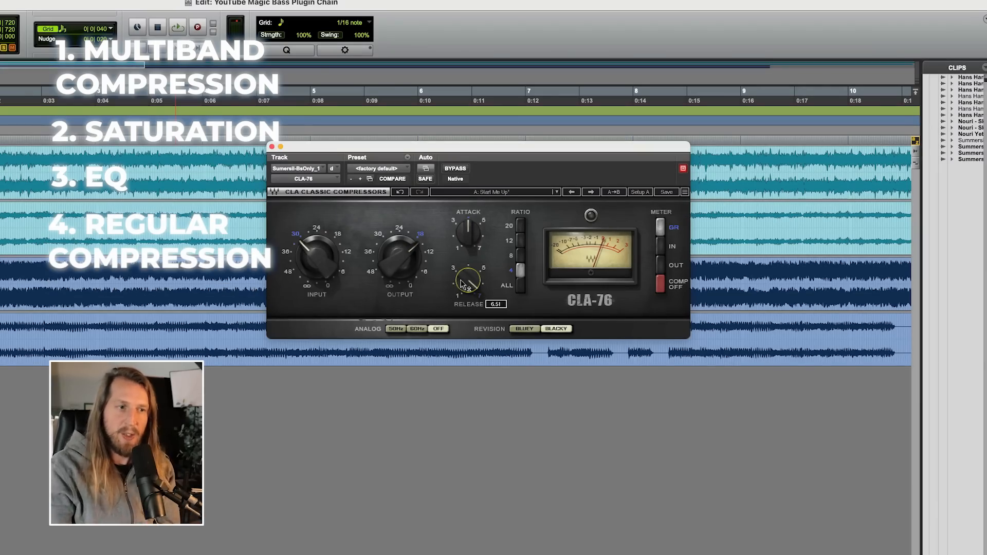
Step: Play the Summersile bass and set the release of its CLA-76 to about 5
key(space)
drag(465, 285, 465, 286)
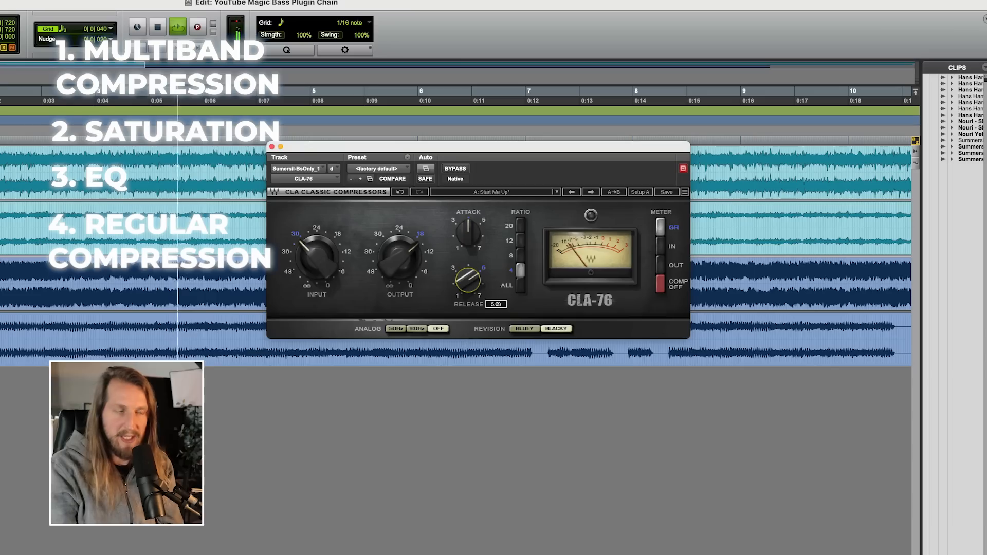
key(space)
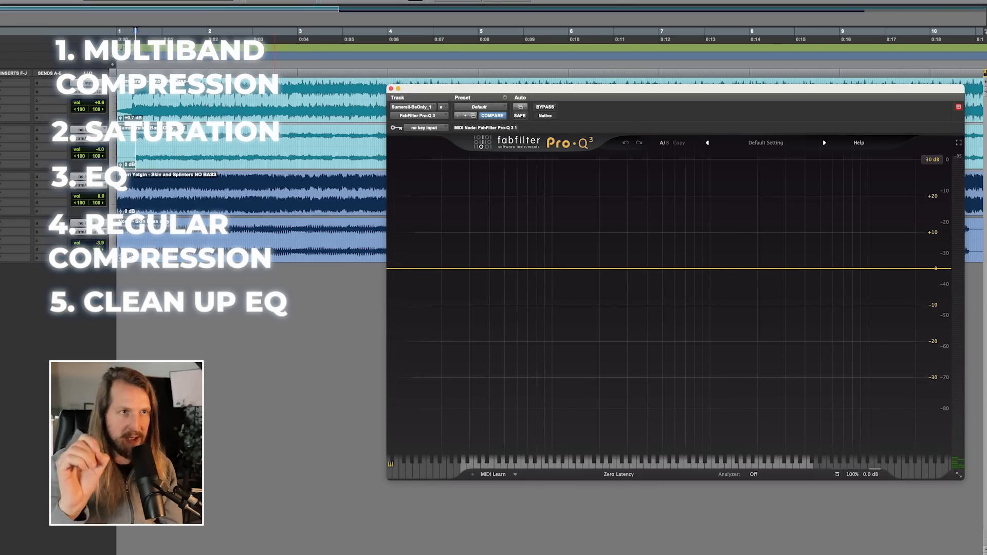
Step: Play the Summersile bass, add a boosted band in the upper range of its Pro-Q 3 and adjust the band's width
key(space)
drag(771, 269, 789, 242)
key(space)
scroll(773, 264, up, 6)
key(space)
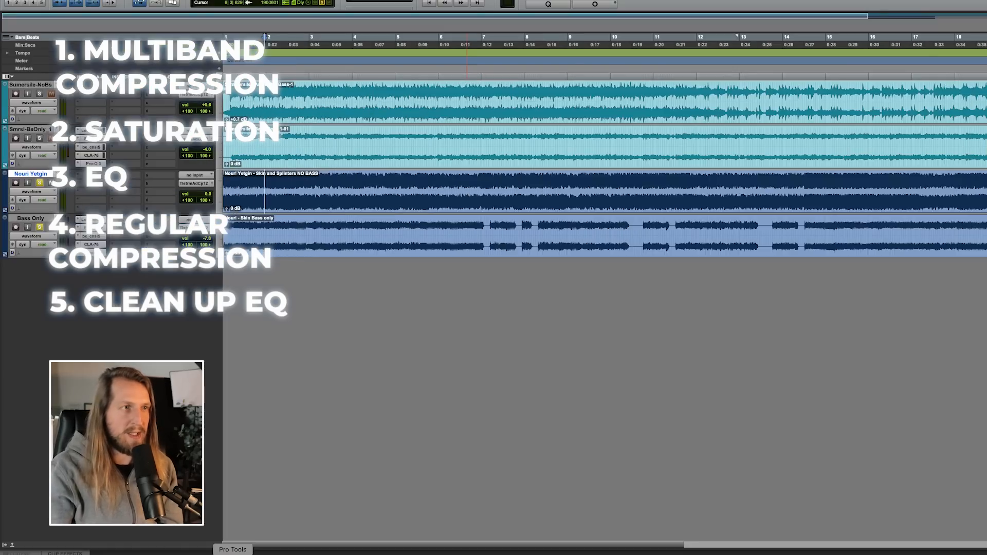